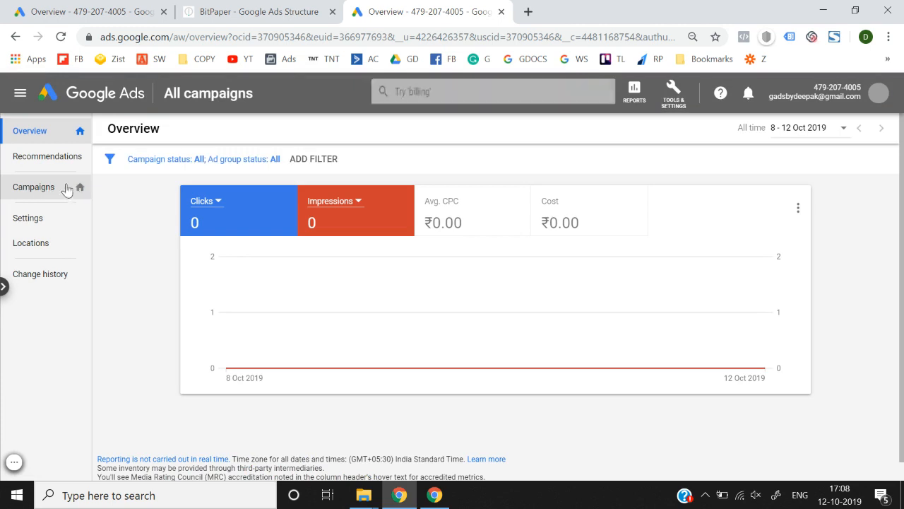
Start a new campaign from the Campaigns page, choosing to create it without a goal's guidance.
click(62, 191)
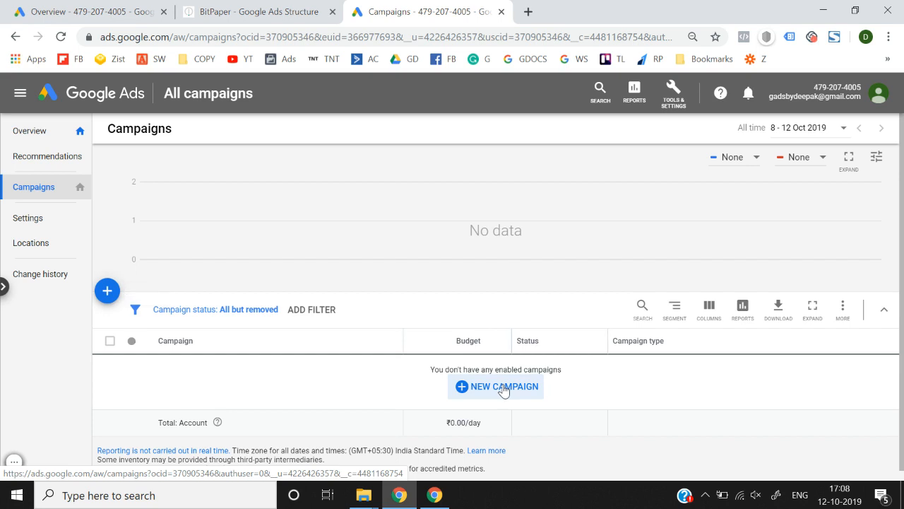
click(107, 291)
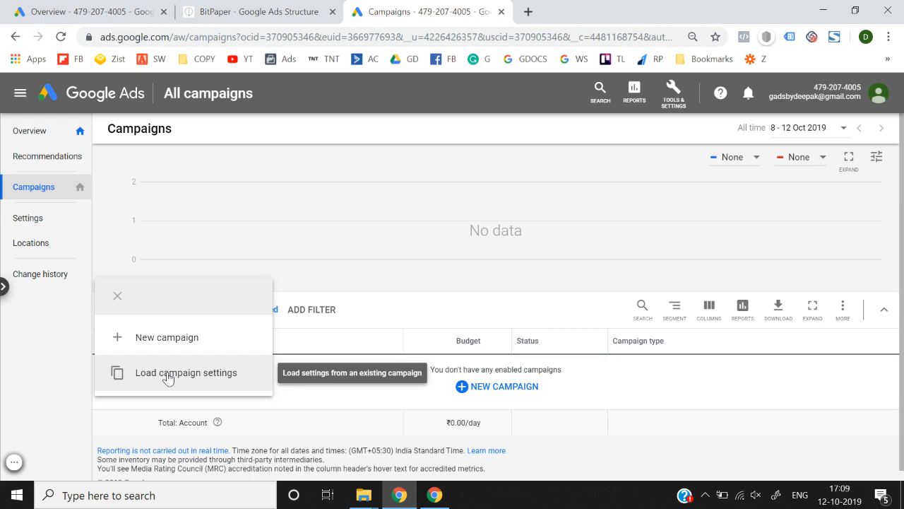
click(188, 335)
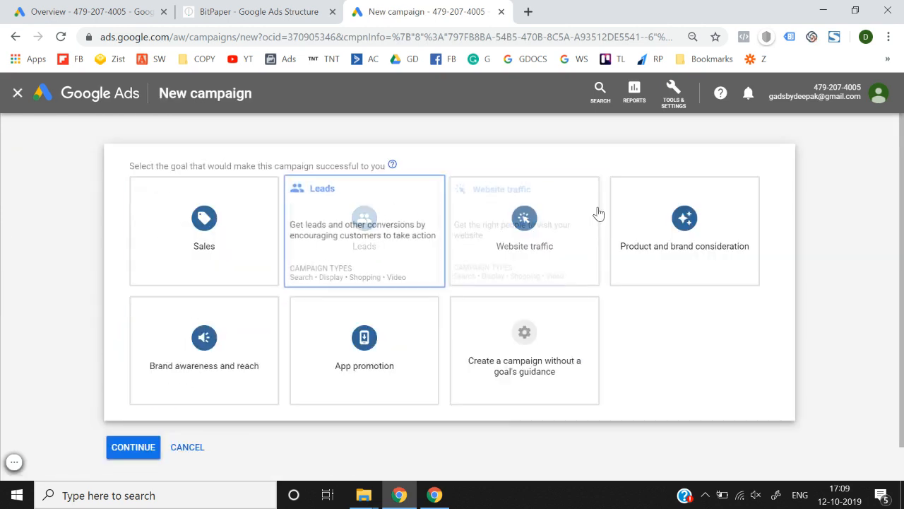
mouse_move(151, 248)
mouse_move(517, 391)
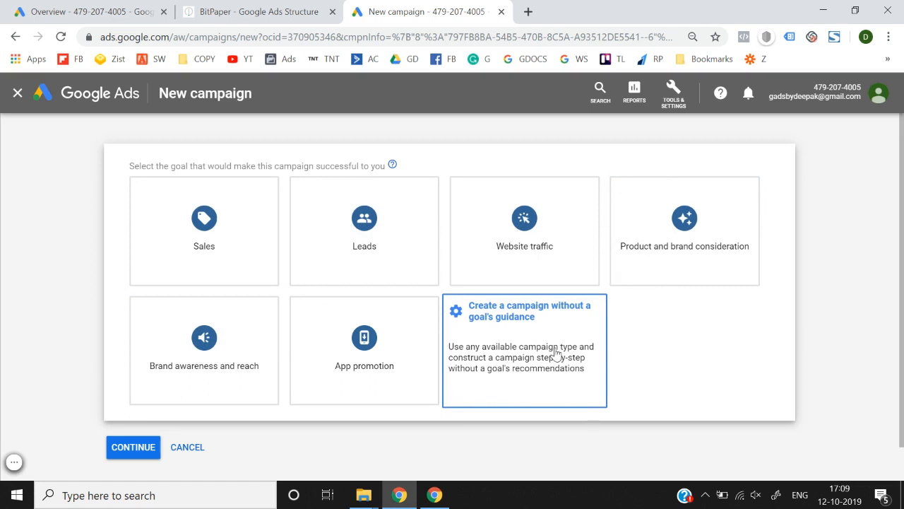
click(516, 361)
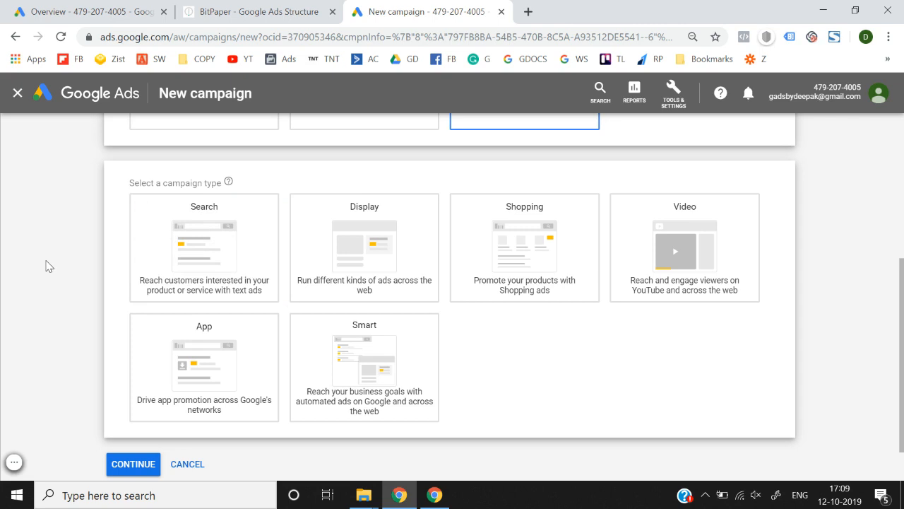
Choose Search as the campaign type and check the options for the results wanted from the campaign.
click(189, 233)
scroll(37, 238, up, 5)
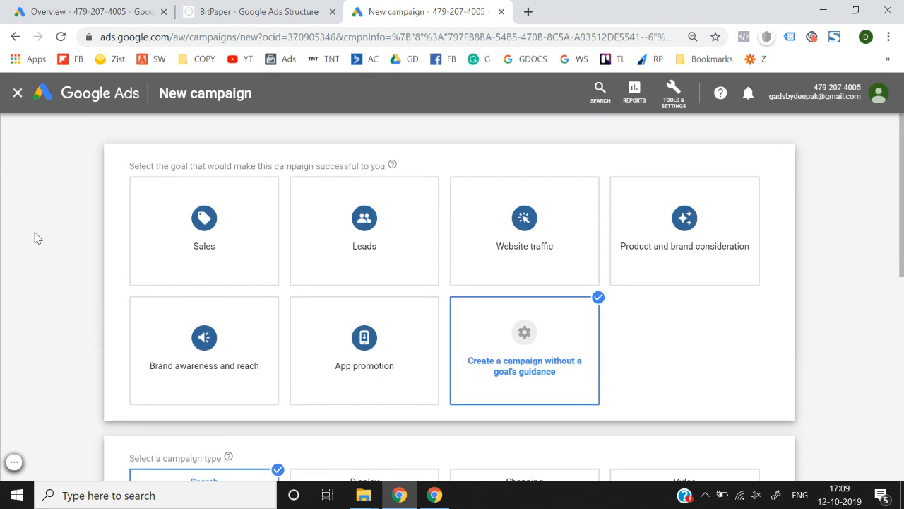
scroll(37, 239, down, 5)
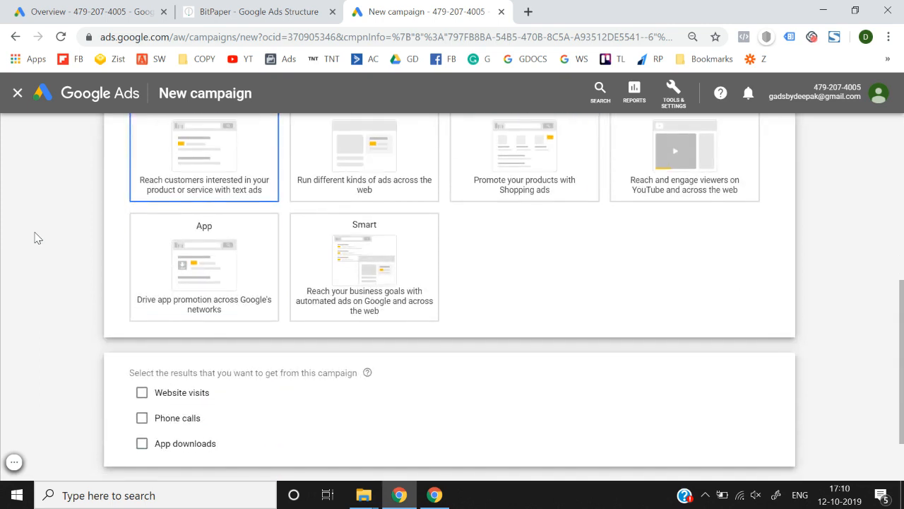
scroll(37, 238, down, 2)
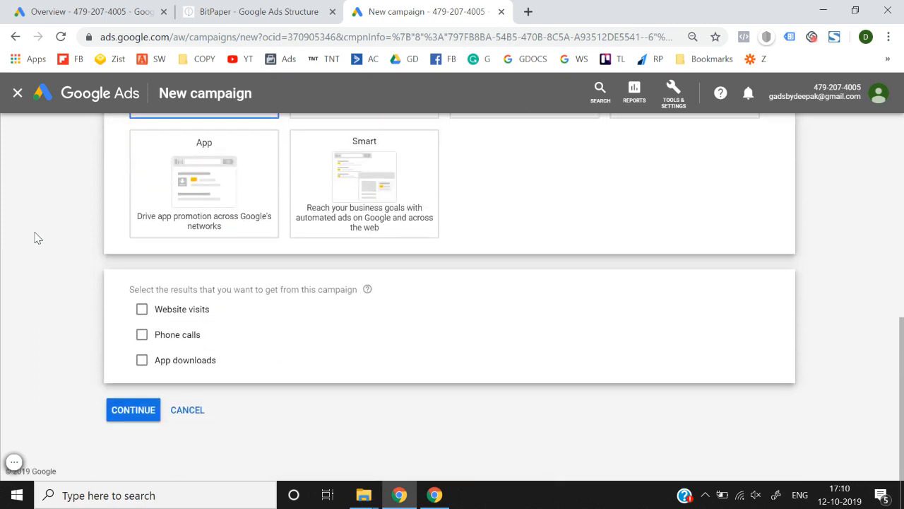
Switch to the BitPaper whiteboard and handwrite "campaign ⇒ goal Select" with "Ad type Select" beneath it, circling both notes.
click(210, 11)
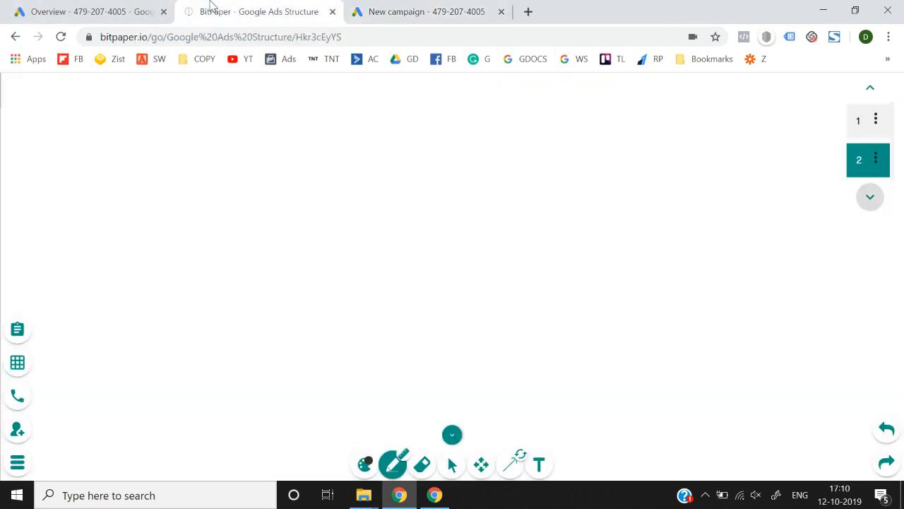
mouse_move(199, 145)
mouse_down()
mouse_move(204, 160)
mouse_move(297, 139)
mouse_move(327, 146)
mouse_move(454, 131)
mouse_move(589, 141)
mouse_move(642, 120)
mouse_move(658, 133)
mouse_move(707, 121)
mouse_move(689, 98)
mouse_move(422, 104)
mouse_move(502, 201)
mouse_move(743, 111)
mouse_move(729, 101)
mouse_up()
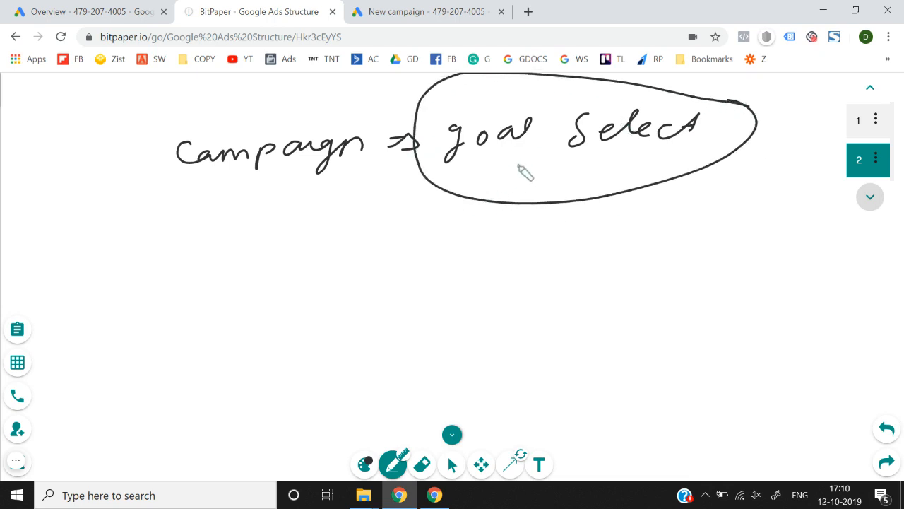
drag(511, 165, 584, 148)
drag(500, 196, 523, 196)
drag(503, 185, 554, 195)
mouse_move(587, 167)
mouse_down()
mouse_move(581, 194)
mouse_move(595, 174)
mouse_up()
mouse_move(599, 175)
mouse_down()
mouse_move(602, 205)
mouse_move(714, 173)
mouse_move(806, 170)
mouse_move(802, 182)
mouse_up()
mouse_move(824, 195)
mouse_down()
mouse_move(771, 224)
mouse_move(471, 186)
mouse_move(600, 115)
mouse_move(811, 127)
mouse_up()
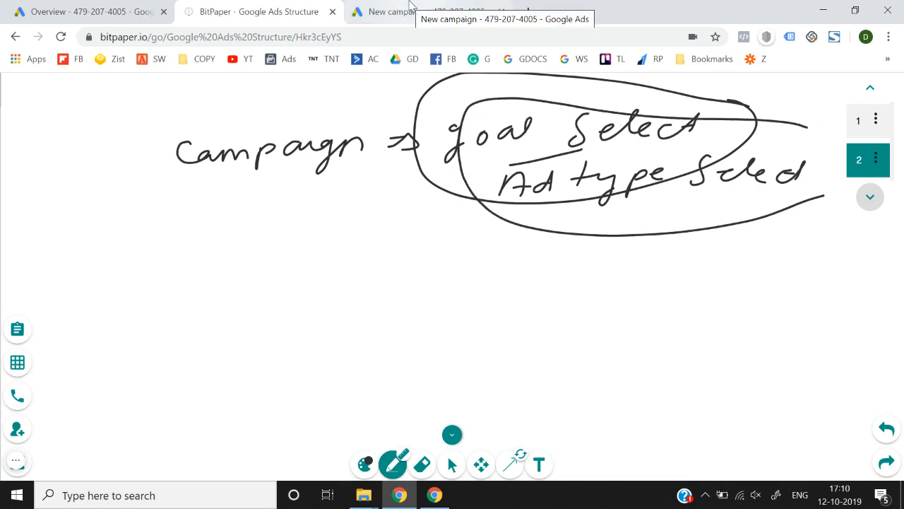
Return to the new campaign in Google Ads and continue to its settings without selecting any desired results.
click(90, 7)
click(444, 7)
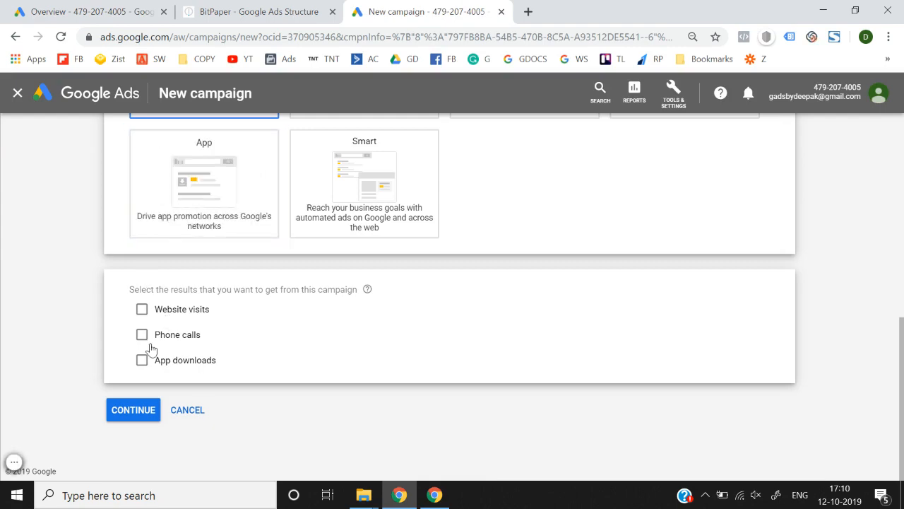
scroll(194, 275, up, 3)
scroll(91, 306, down, 3)
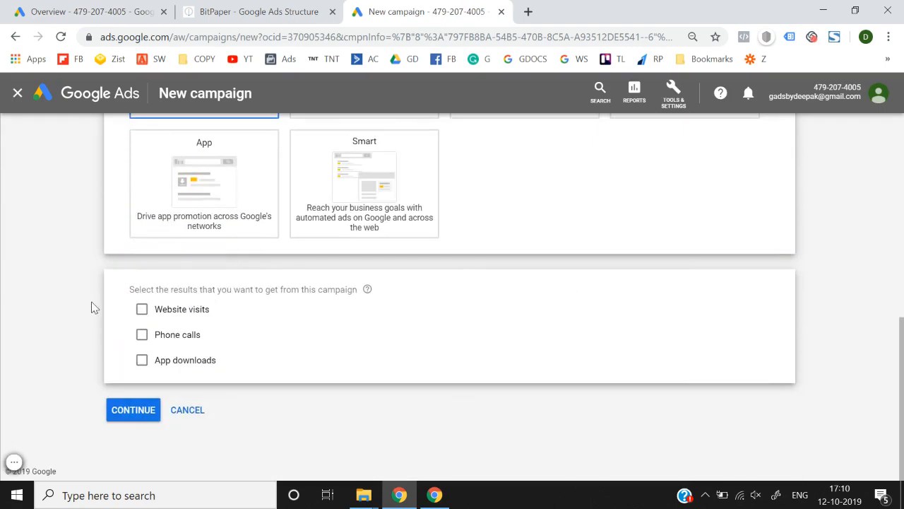
click(133, 411)
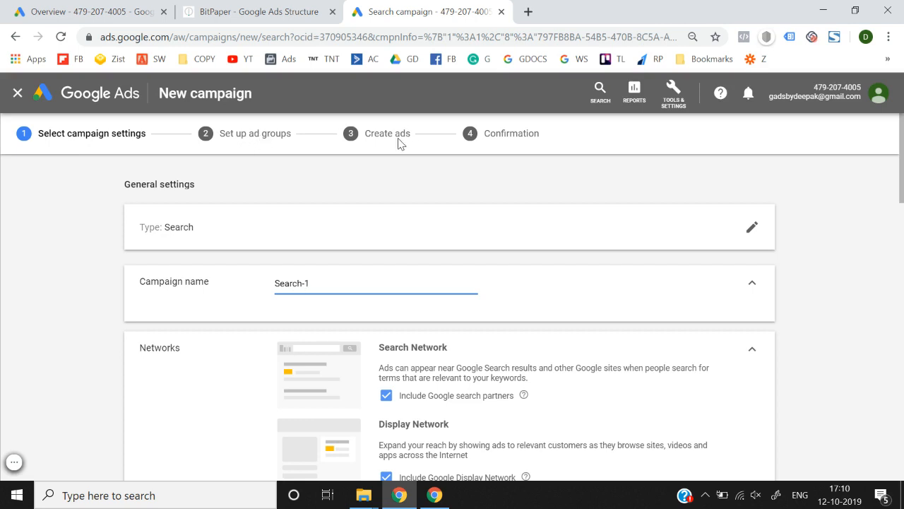
On the BitPaper whiteboard, handwrite "Ad group" and "Ads" below "campaign", linking Ad group to Ads with a downward arrow.
click(279, 7)
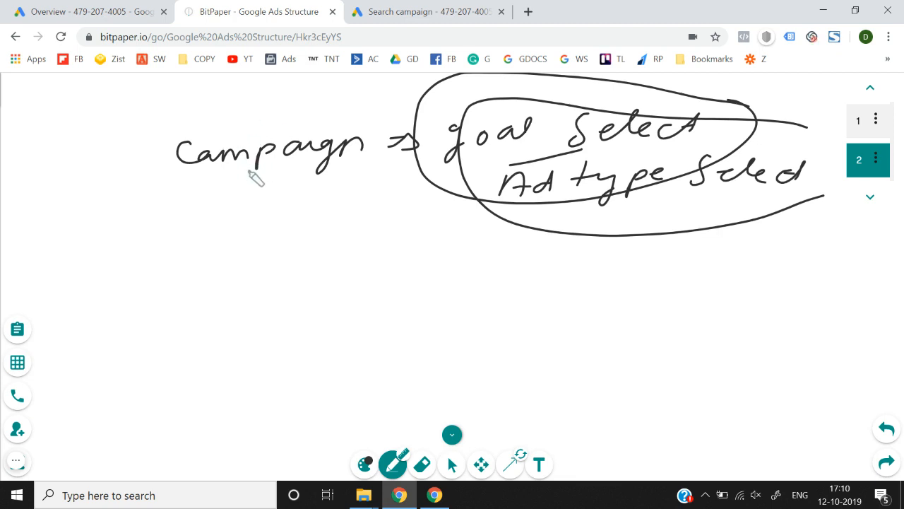
mouse_move(239, 172)
mouse_down()
mouse_move(233, 226)
mouse_move(243, 217)
mouse_move(221, 265)
mouse_move(246, 265)
mouse_move(266, 236)
mouse_up()
mouse_move(286, 248)
mouse_down()
mouse_move(378, 259)
mouse_move(331, 261)
mouse_up()
drag(262, 269, 262, 295)
mouse_move(251, 342)
mouse_down()
mouse_move(267, 346)
mouse_move(299, 315)
mouse_move(307, 339)
mouse_up()
Draw several branching arrows from campaign to Ad group and from Ad group to Ads.
mouse_move(243, 161)
mouse_down()
mouse_move(212, 221)
mouse_move(222, 213)
mouse_up()
drag(249, 161, 265, 220)
mouse_move(247, 159)
mouse_down()
mouse_move(293, 212)
mouse_move(288, 225)
mouse_up()
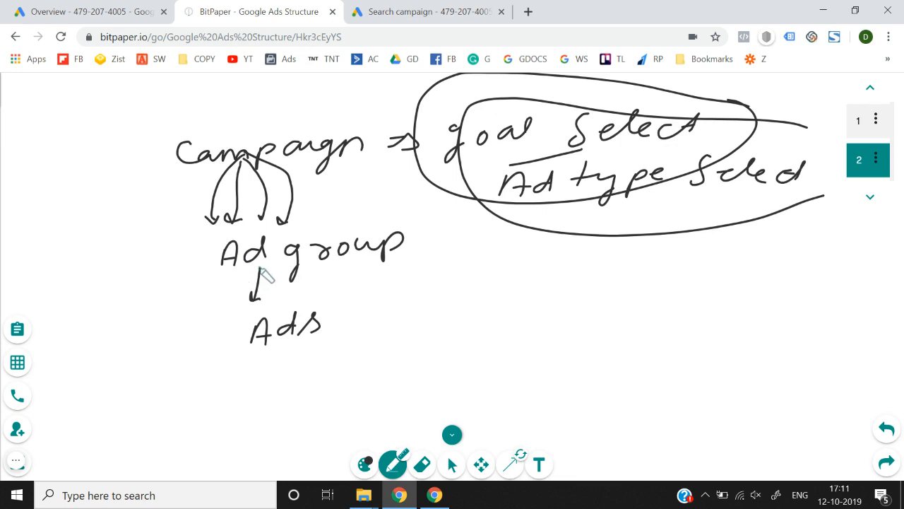
drag(256, 267, 226, 311)
mouse_move(271, 268)
mouse_down()
mouse_move(289, 305)
mouse_move(318, 303)
mouse_move(311, 297)
mouse_up()
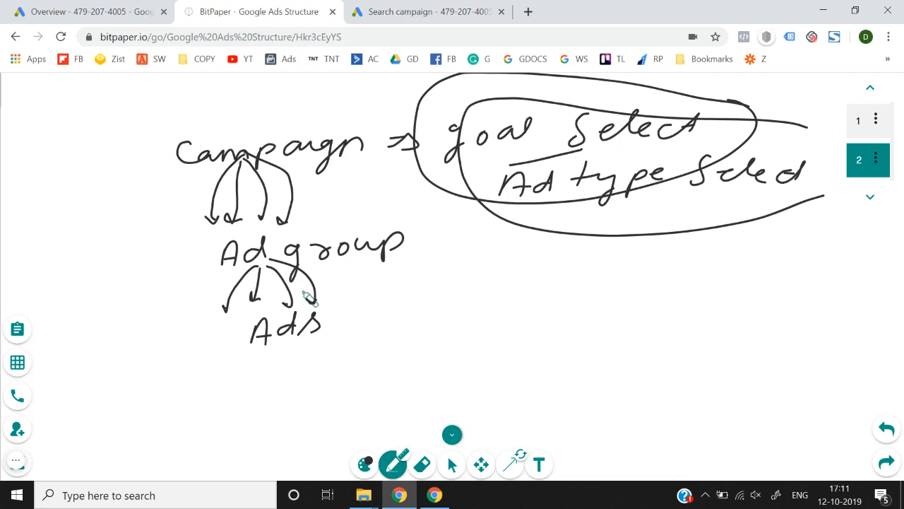
Switch back to the Google Ads search campaign and review its general, targeting, budget and bidding settings, expanding the additional settings in both places.
click(94, 7)
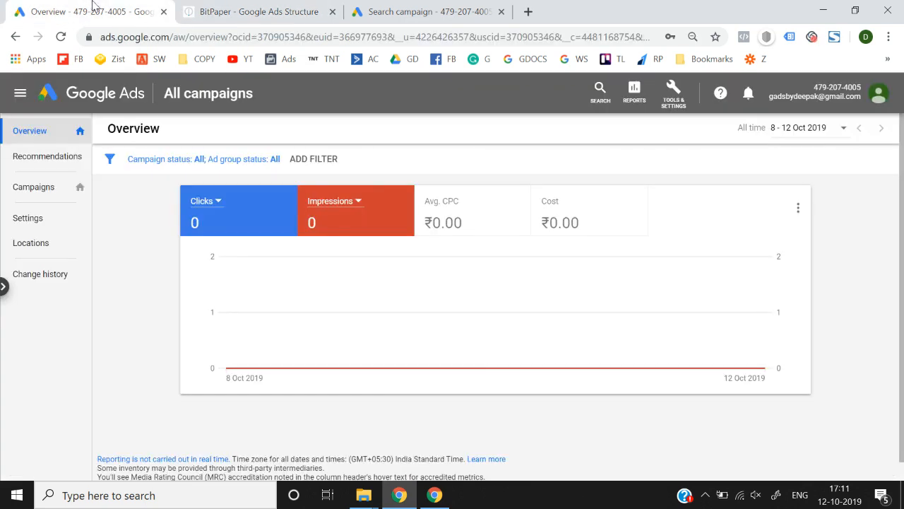
click(378, 10)
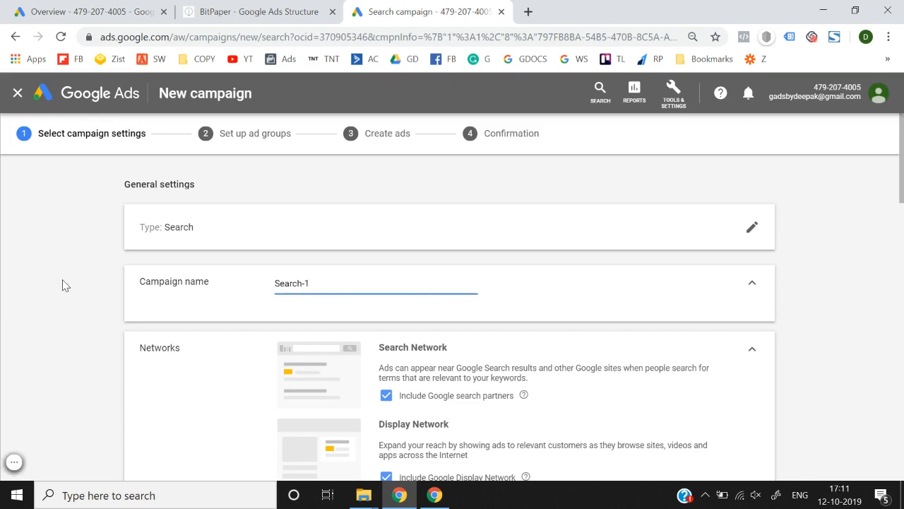
scroll(62, 285, down, 2)
scroll(62, 285, up, 2)
scroll(62, 285, down, 7)
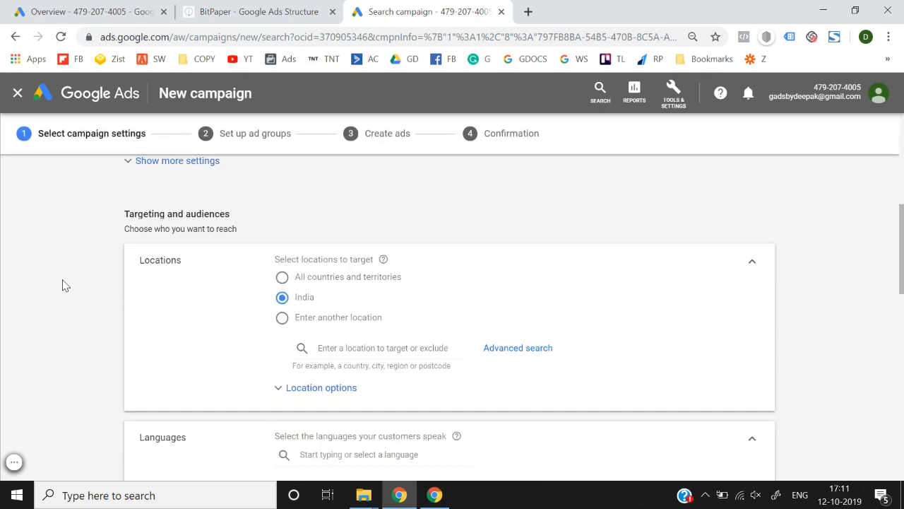
click(169, 172)
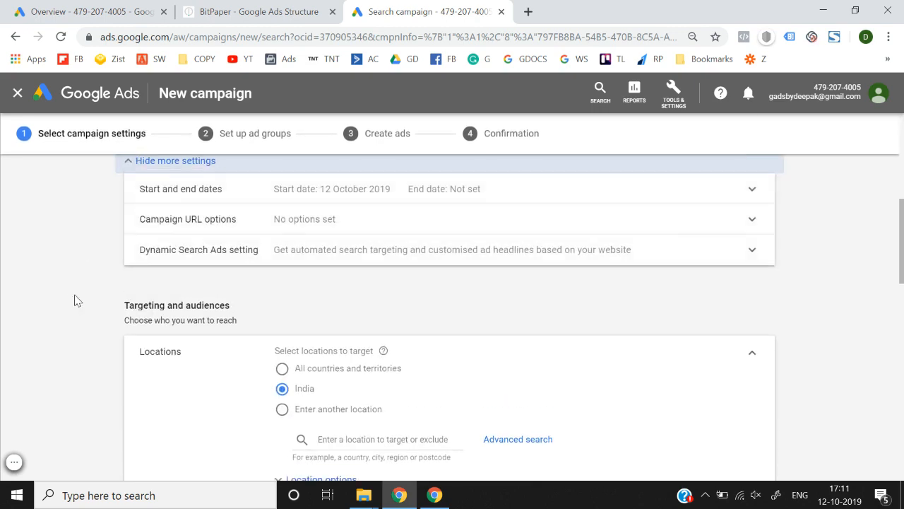
scroll(78, 300, down, 2)
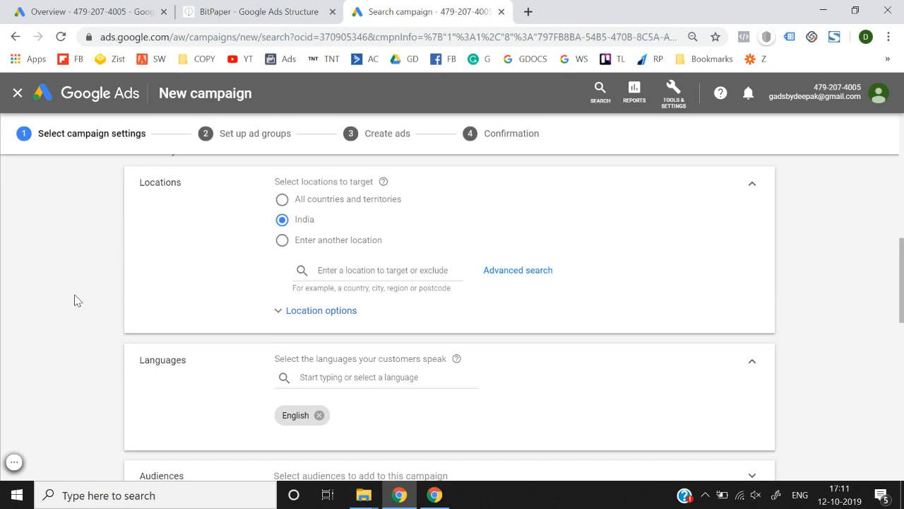
scroll(77, 300, down, 2)
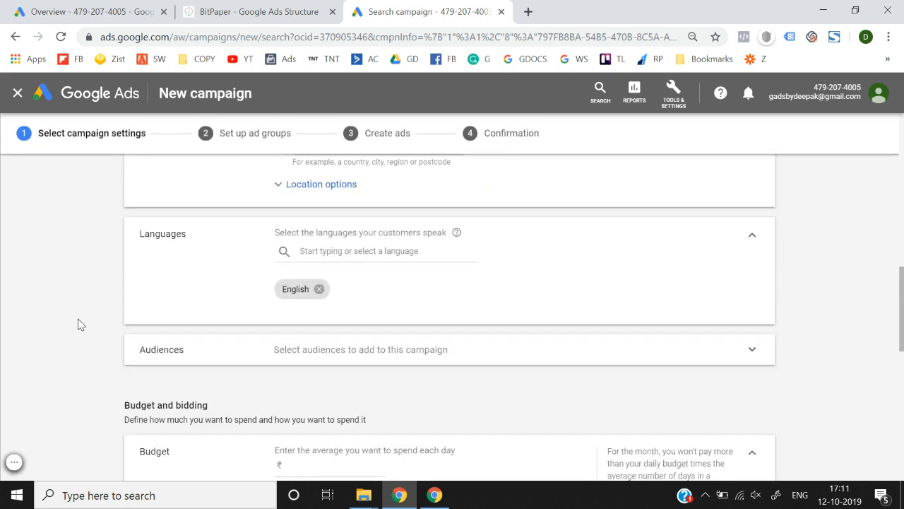
scroll(81, 324, down, 1)
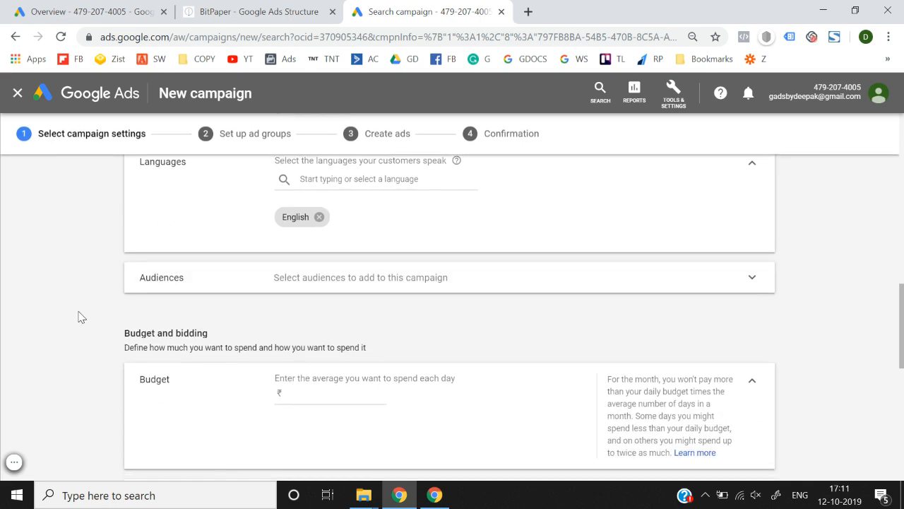
scroll(82, 317, down, 1)
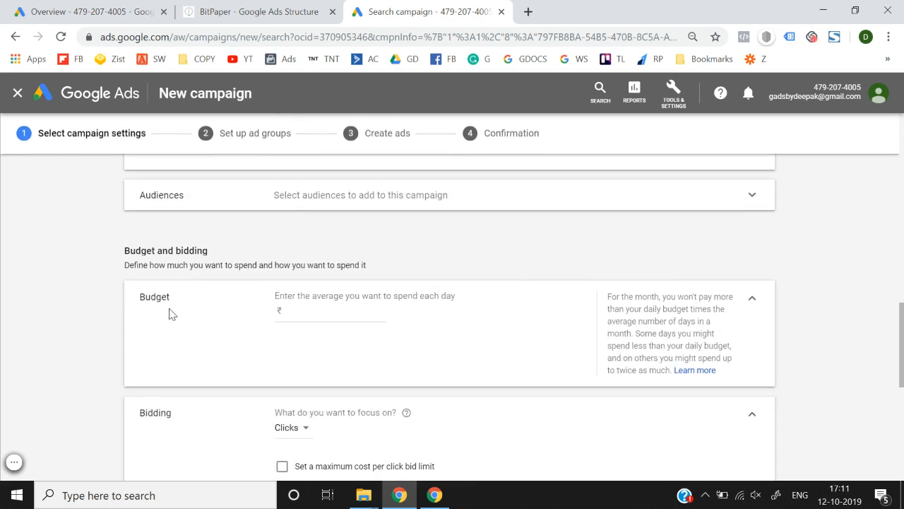
scroll(80, 315, down, 2)
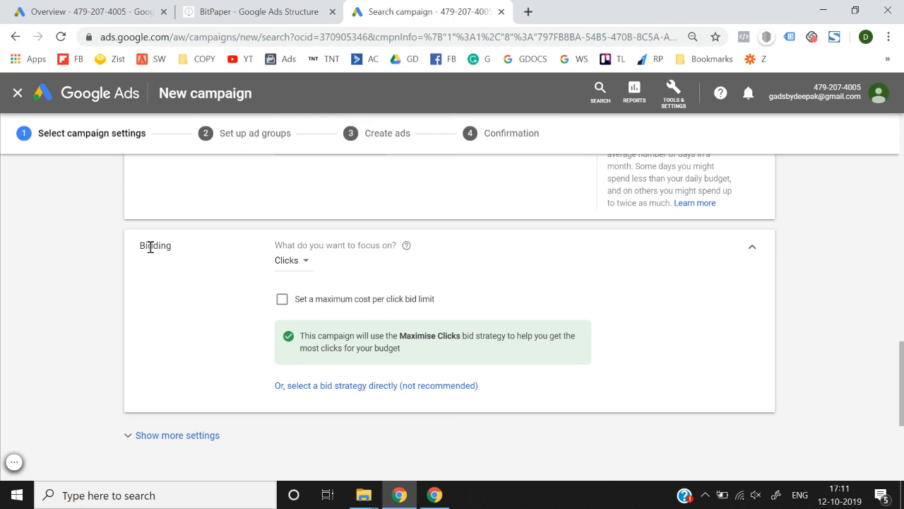
scroll(151, 247, down, 2)
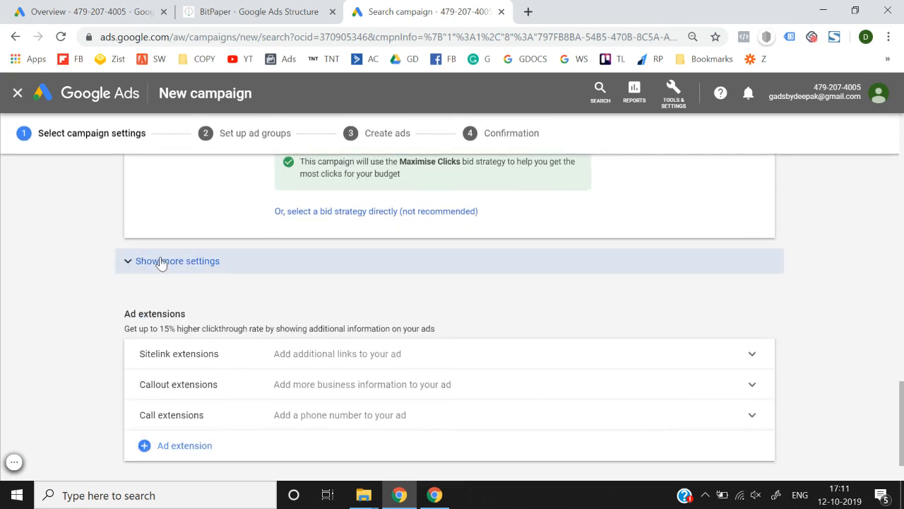
click(159, 260)
scroll(96, 290, down, 1)
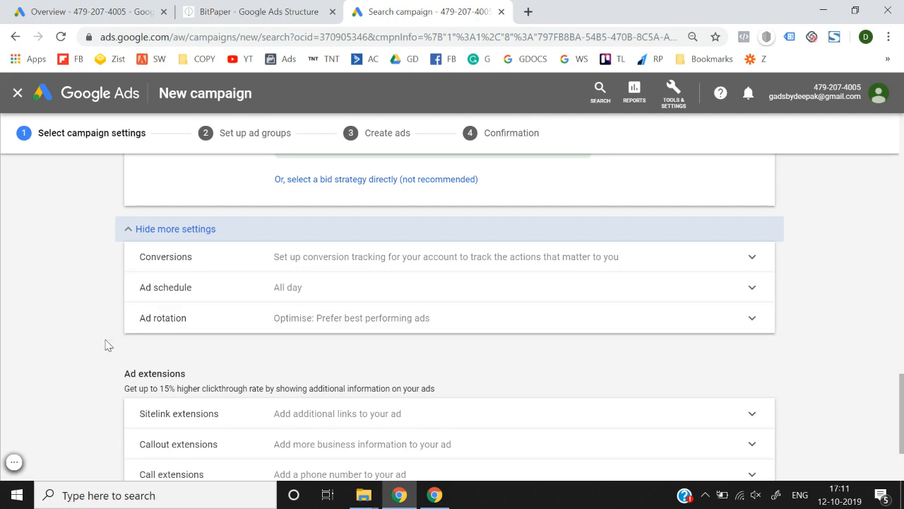
Review the campaign settings again from the networks section through targeting and bidding down to the ad extensions.
scroll(106, 344, up, 10)
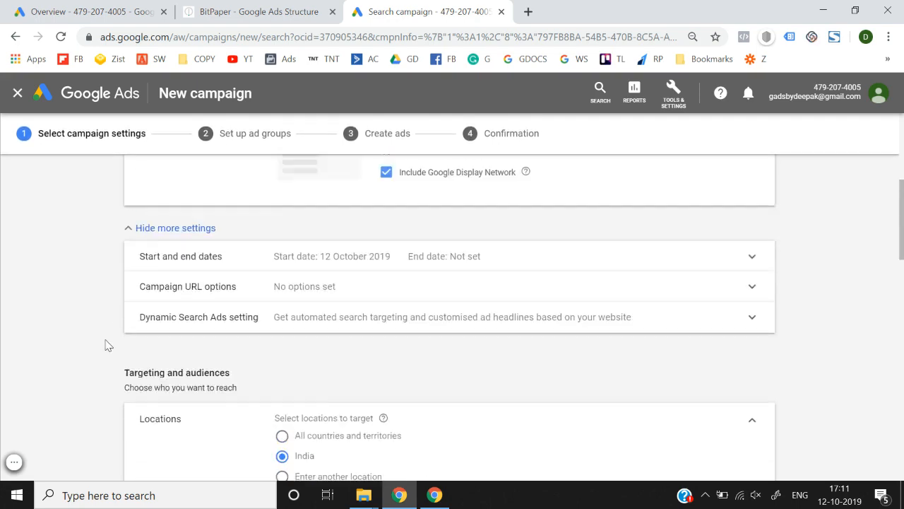
scroll(272, 373, up, 3)
scroll(273, 374, down, 3)
scroll(273, 374, down, 3)
scroll(191, 198, up, 1)
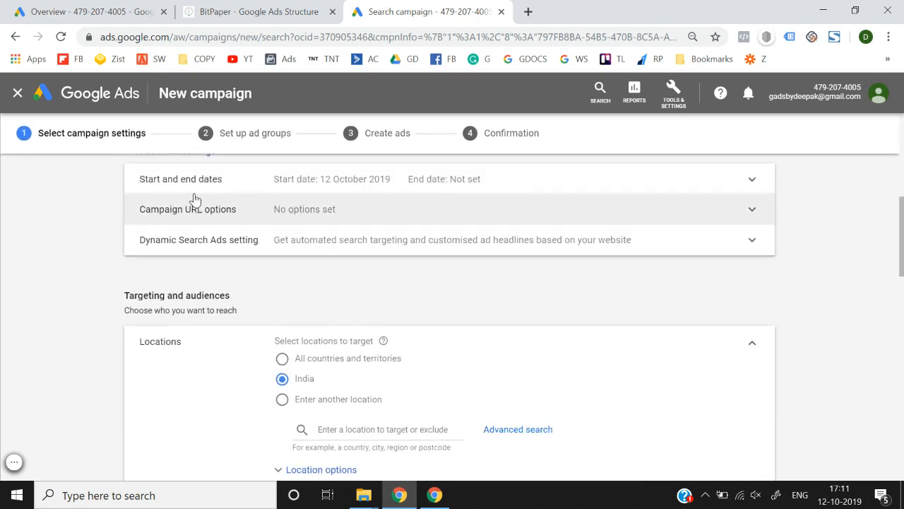
scroll(60, 329, down, 3)
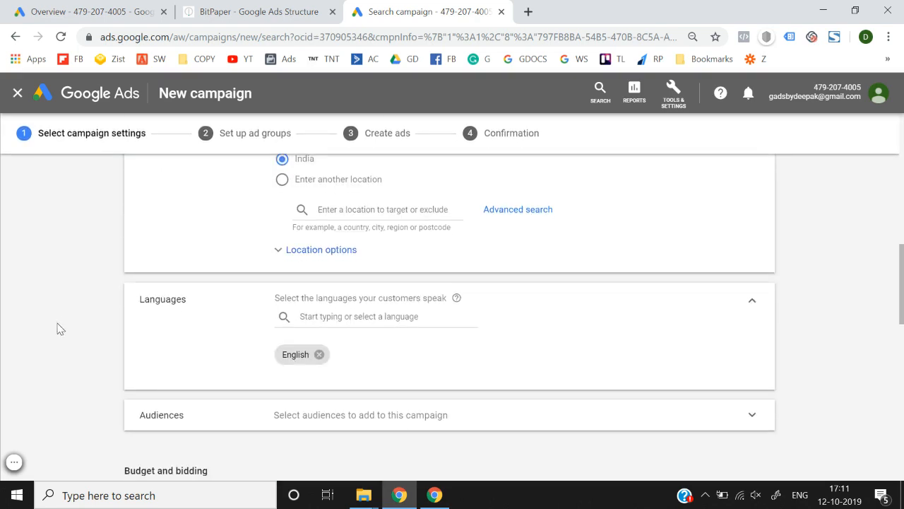
scroll(60, 329, down, 6)
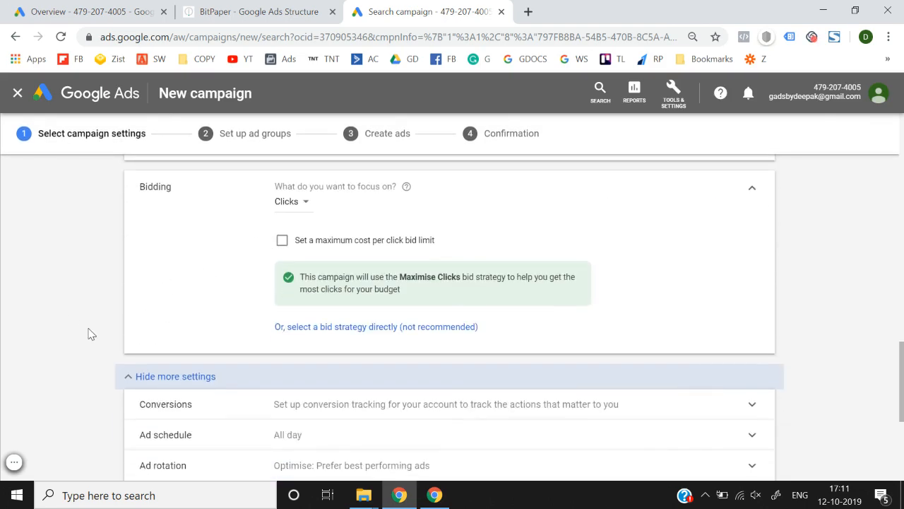
scroll(90, 332, down, 4)
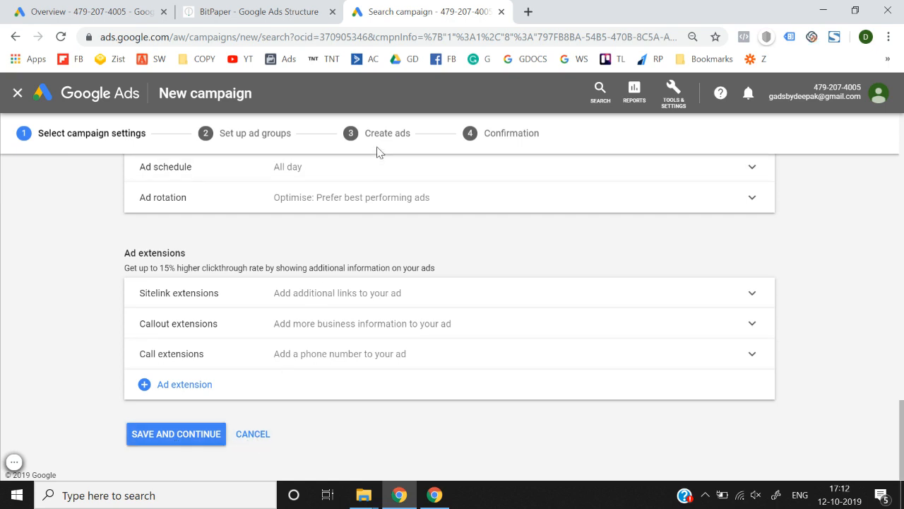
Try to save the campaign settings, and enter ₹120 as the average daily budget.
click(202, 438)
text(12)
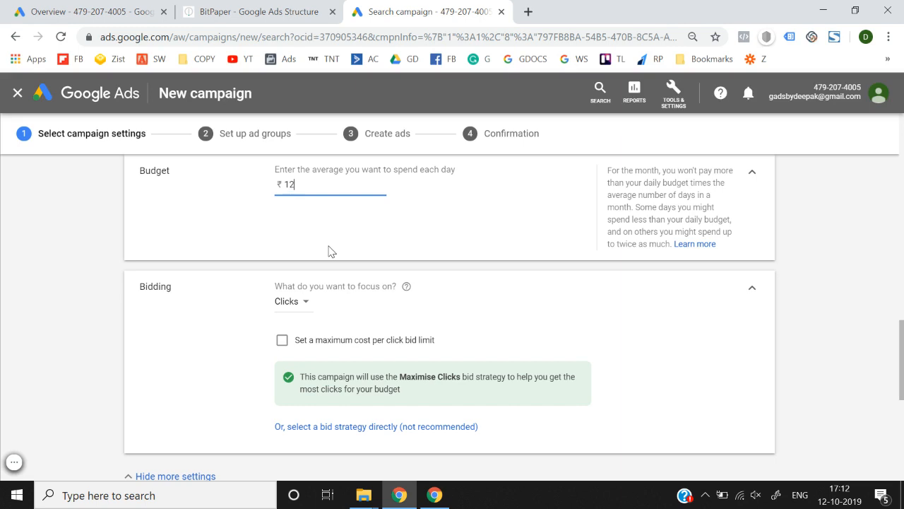
text(0)
scroll(330, 251, down, 10)
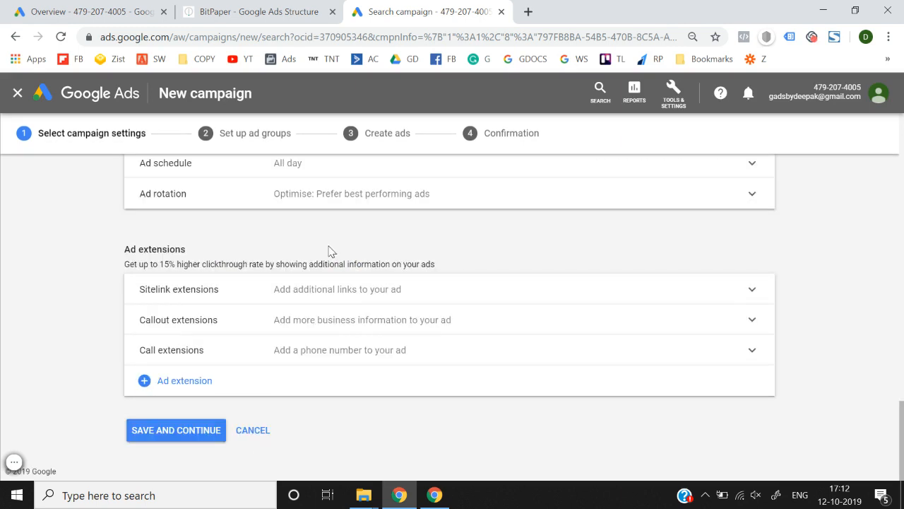
Save the campaign settings, and continue past the ad group setup with Ad group 1 and no keywords.
click(173, 437)
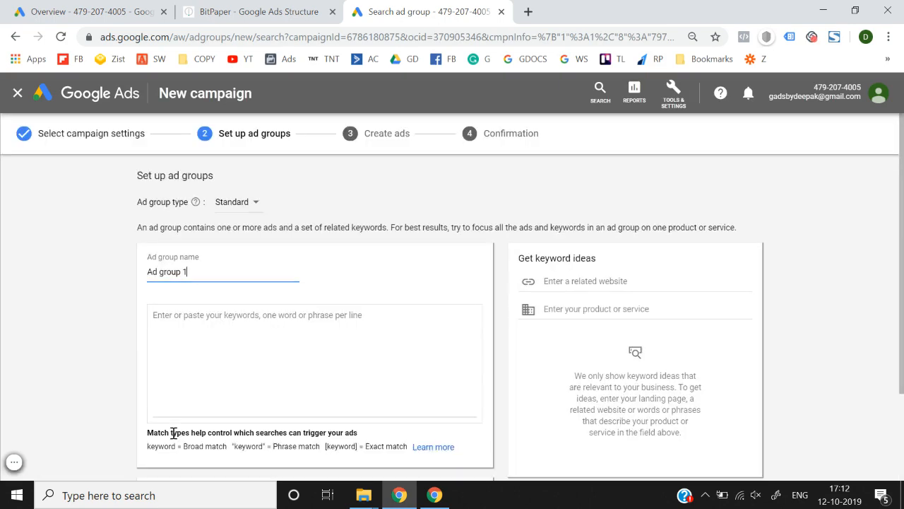
scroll(112, 311, down, 2)
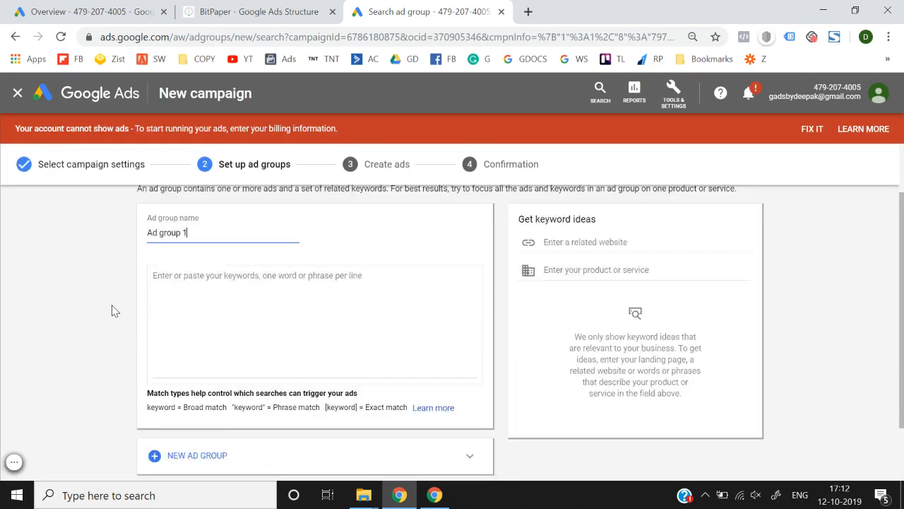
scroll(111, 311, up, 2)
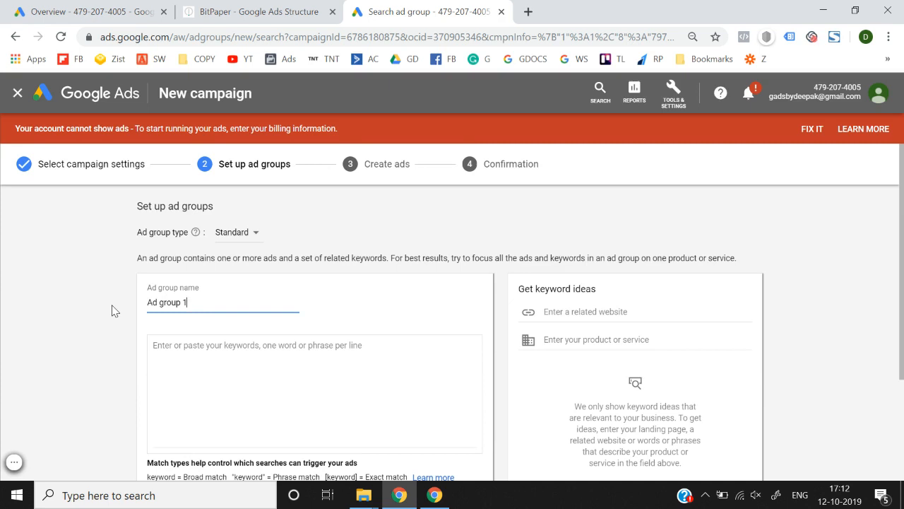
scroll(111, 311, down, 2)
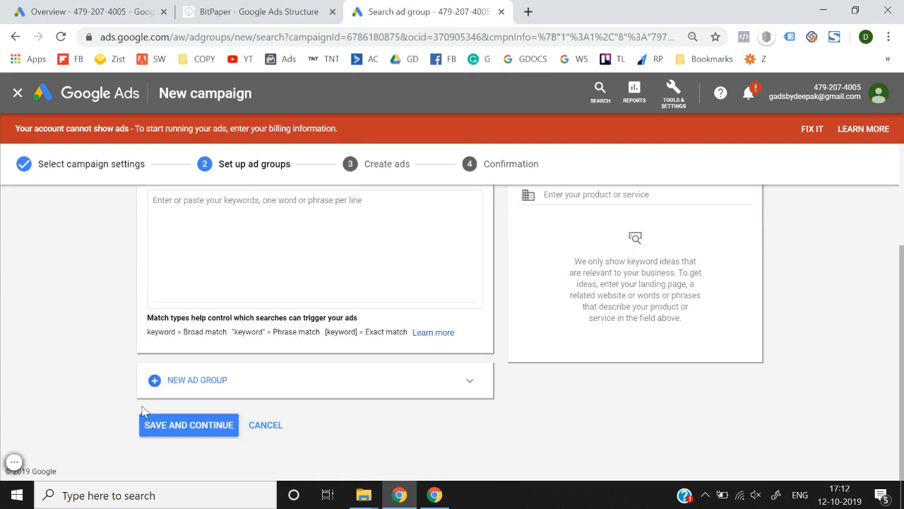
click(182, 425)
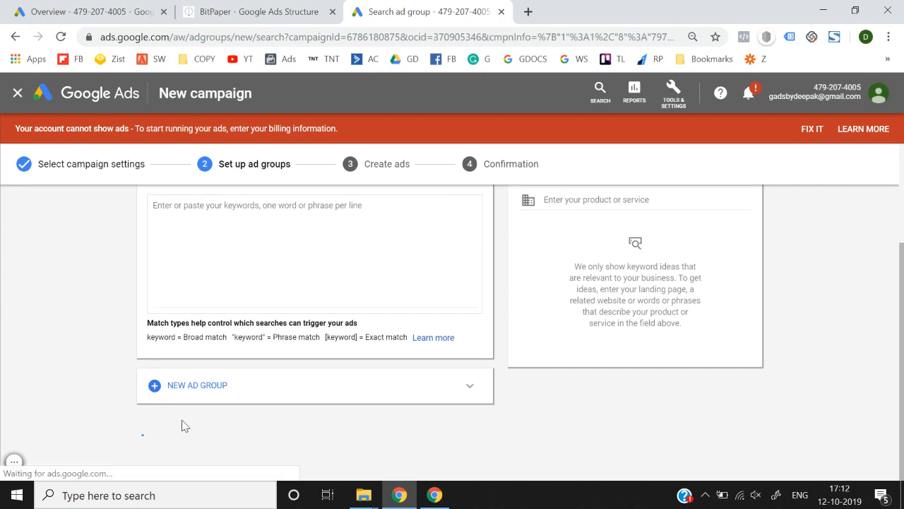
Review the ad creation page, from the new text ad's URL and headline fields to its descriptions and mobile preview.
scroll(463, 373, up, 4)
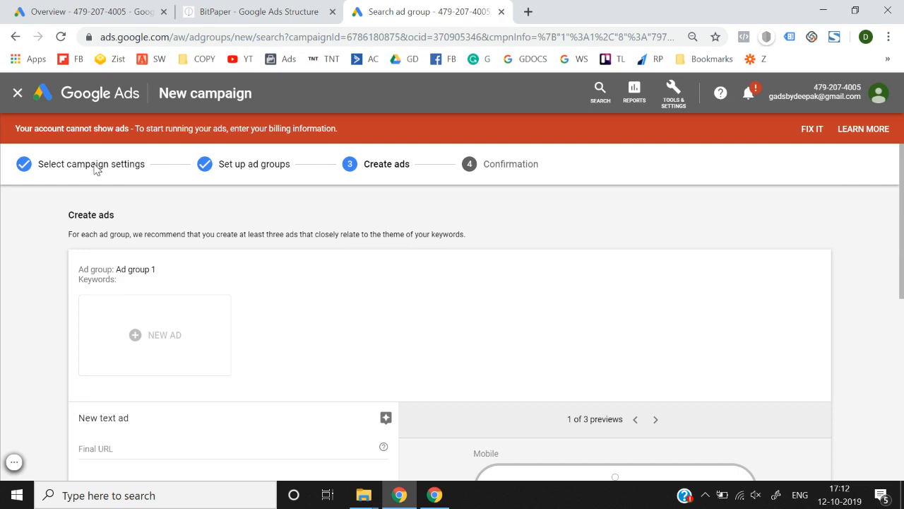
scroll(97, 170, down, 6)
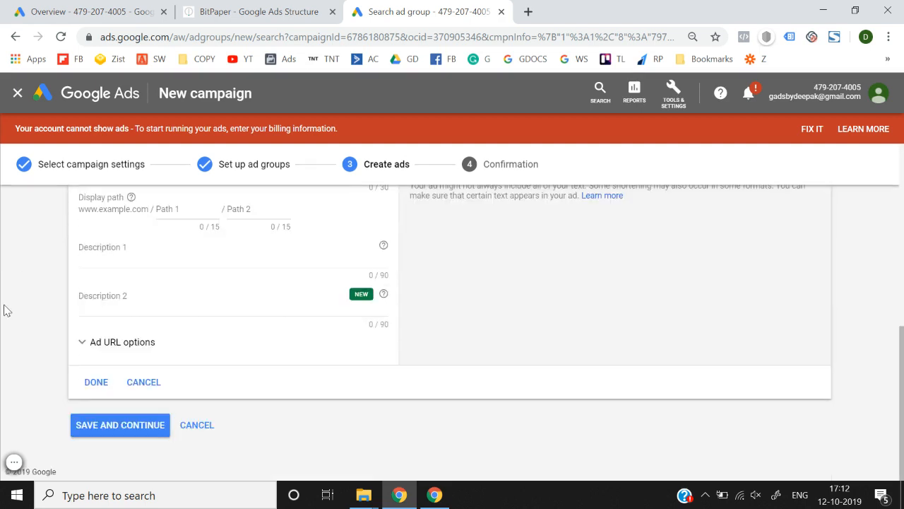
scroll(4, 311, up, 6)
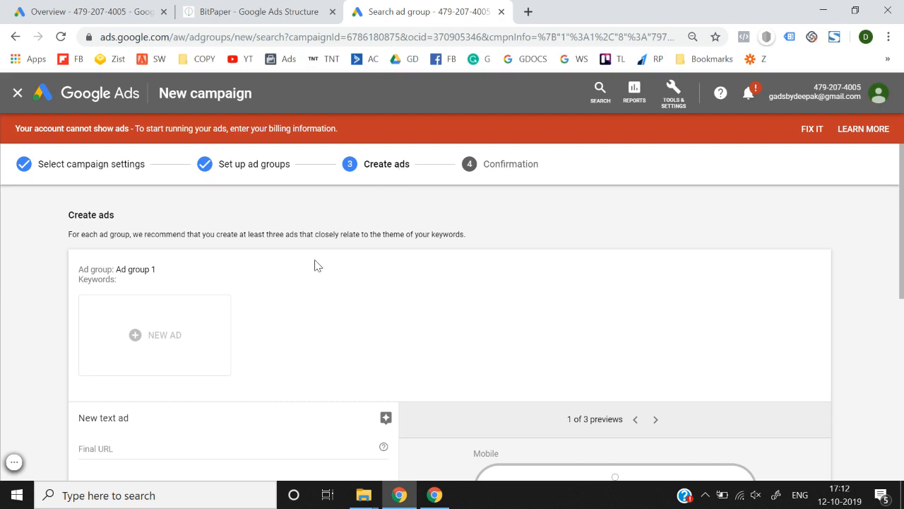
scroll(315, 265, down, 3)
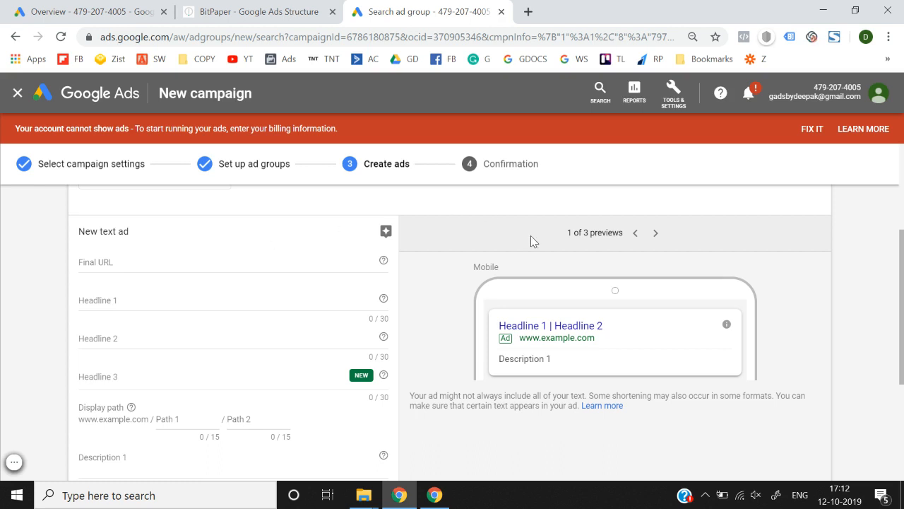
Switch to the BitPaper whiteboard, write a circled "Protein" before "Campaign", and draw several branching arrows down from it.
click(237, 6)
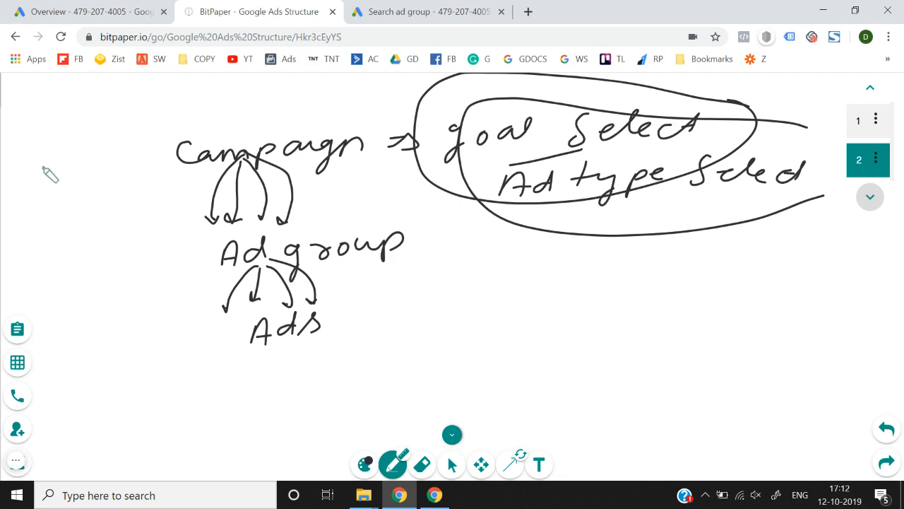
mouse_move(44, 172)
mouse_down()
mouse_move(111, 165)
mouse_move(170, 144)
mouse_move(36, 206)
mouse_move(167, 121)
mouse_up()
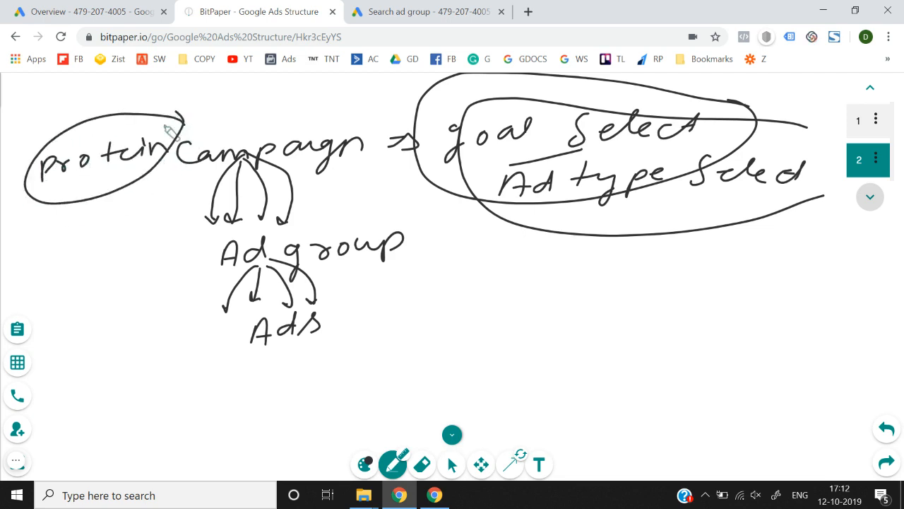
mouse_move(122, 190)
mouse_down()
mouse_move(59, 249)
mouse_move(115, 235)
mouse_move(161, 244)
mouse_move(161, 236)
mouse_move(44, 226)
mouse_move(44, 256)
mouse_up()
drag(127, 182, 162, 247)
drag(121, 189, 98, 244)
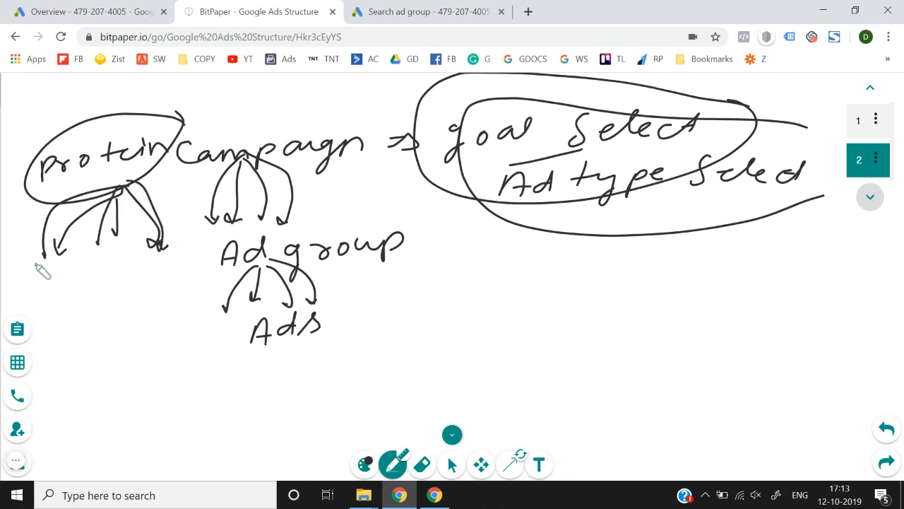
Draw a line under the Protein arrows and write "Ad group" below it, branching with arrows down to "Ads".
drag(8, 279, 176, 253)
mouse_move(28, 301)
mouse_down()
mouse_move(78, 284)
mouse_move(125, 295)
mouse_move(188, 282)
mouse_move(189, 271)
mouse_up()
mouse_move(97, 303)
mouse_down()
mouse_move(70, 331)
mouse_move(106, 329)
mouse_up()
mouse_move(111, 301)
mouse_down()
mouse_move(150, 326)
mouse_move(180, 306)
mouse_move(39, 331)
mouse_move(51, 346)
mouse_move(71, 337)
mouse_move(95, 354)
mouse_up()
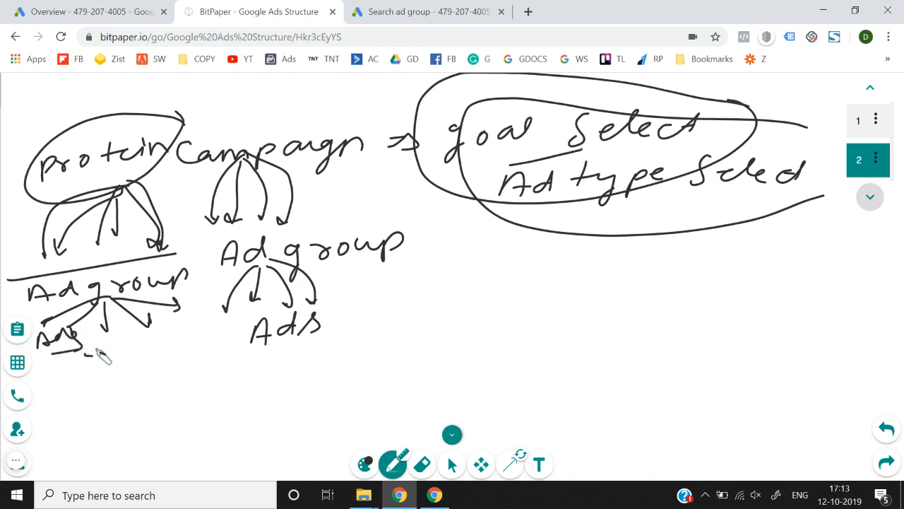
Glance at the Google Ads overview, return to the whiteboard, and write a circled "1000" with a down arrow on page 3.
click(85, 12)
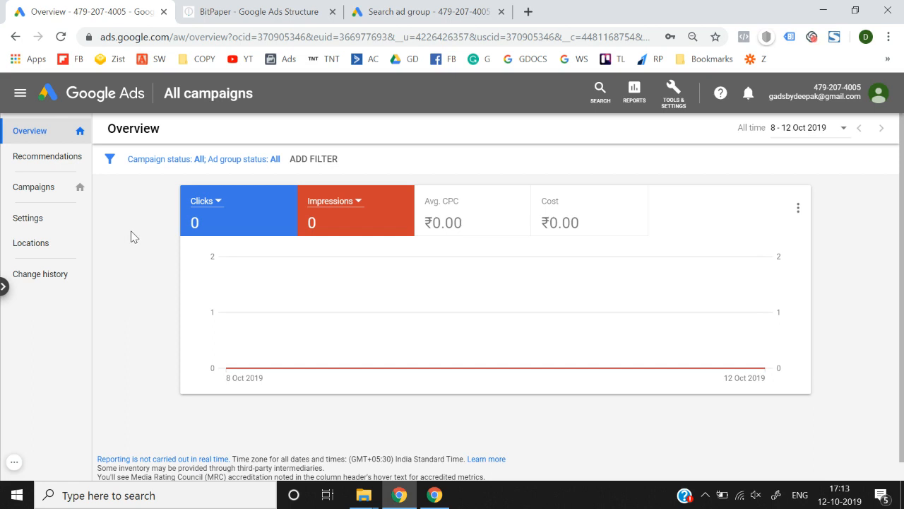
click(316, 10)
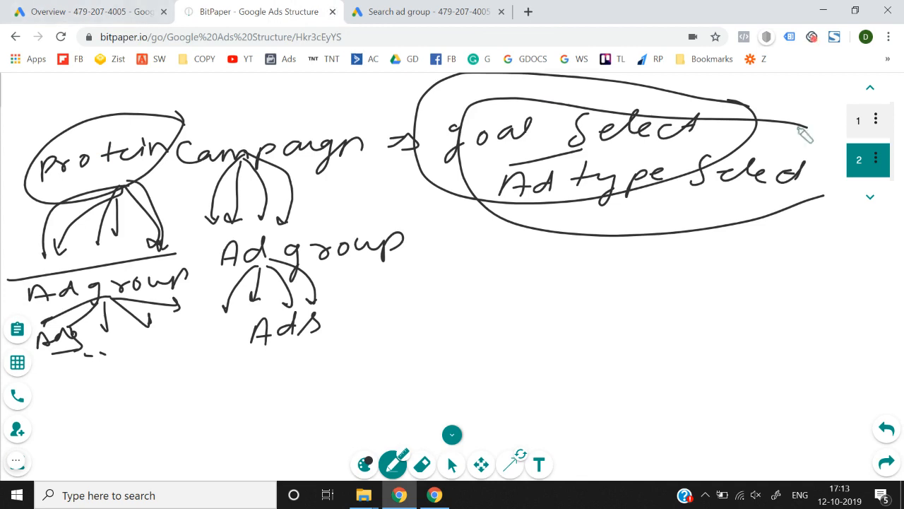
click(869, 202)
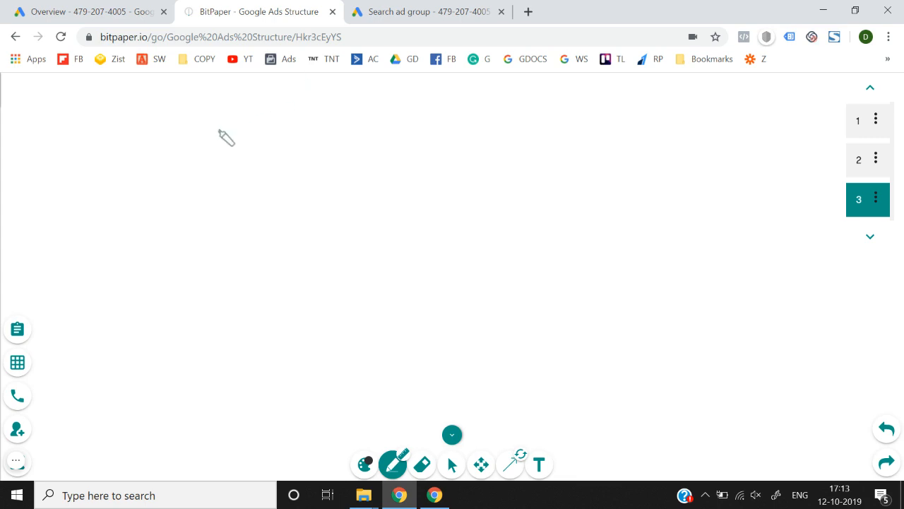
drag(215, 135, 214, 152)
mouse_move(232, 136)
mouse_down()
mouse_move(309, 116)
mouse_move(297, 105)
mouse_up()
click(278, 165)
drag(273, 167, 271, 188)
drag(265, 179, 278, 178)
Write a circled "100%" beside the circled 1000, and sketch a small circle with marks below it.
mouse_move(344, 179)
mouse_down()
mouse_move(341, 205)
mouse_move(386, 188)
mouse_up()
drag(400, 184, 392, 200)
click(403, 197)
mouse_move(400, 151)
mouse_down()
mouse_move(426, 177)
mouse_move(414, 172)
mouse_up()
mouse_move(351, 247)
mouse_down()
mouse_move(328, 269)
mouse_move(355, 318)
mouse_move(349, 311)
mouse_up()
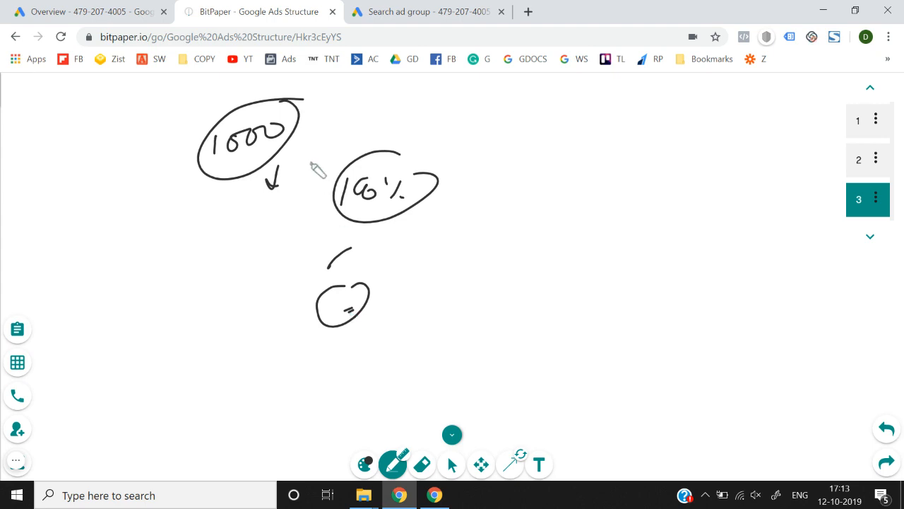
Switch back to the Google Ads overview and open the account's billing settings.
click(141, 16)
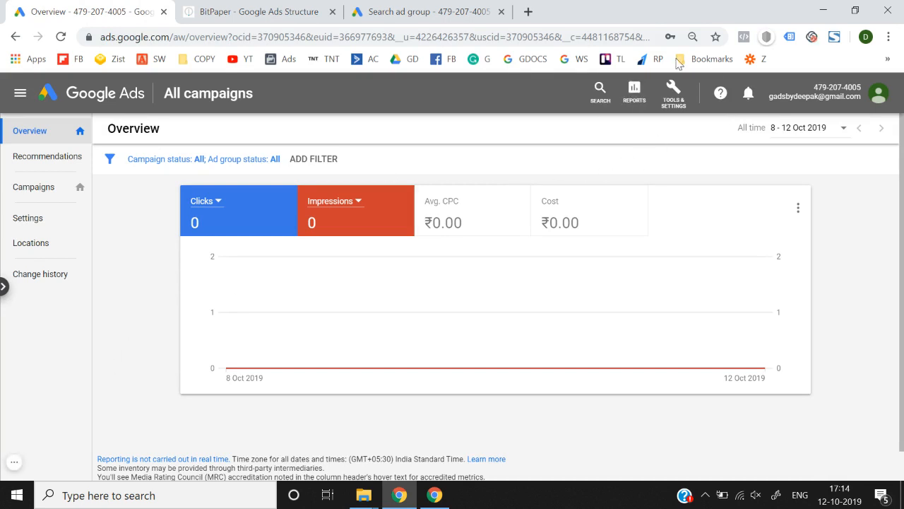
click(687, 105)
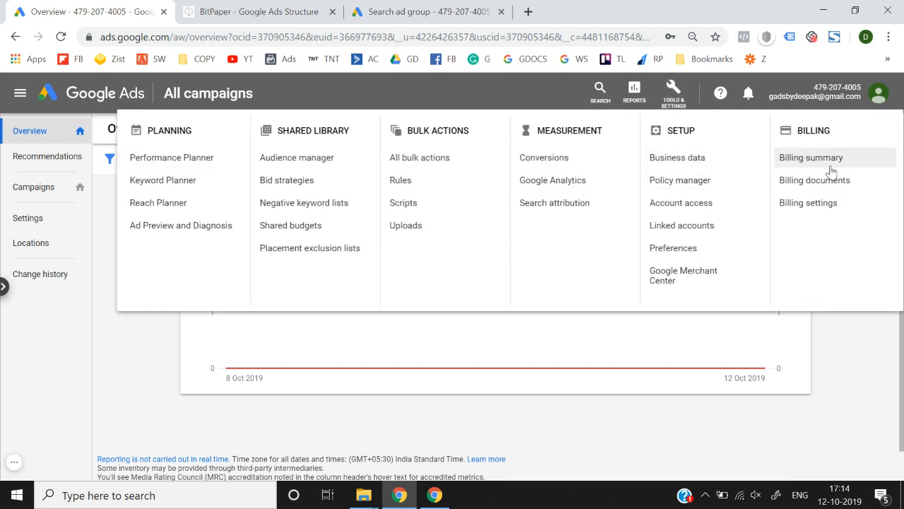
click(824, 204)
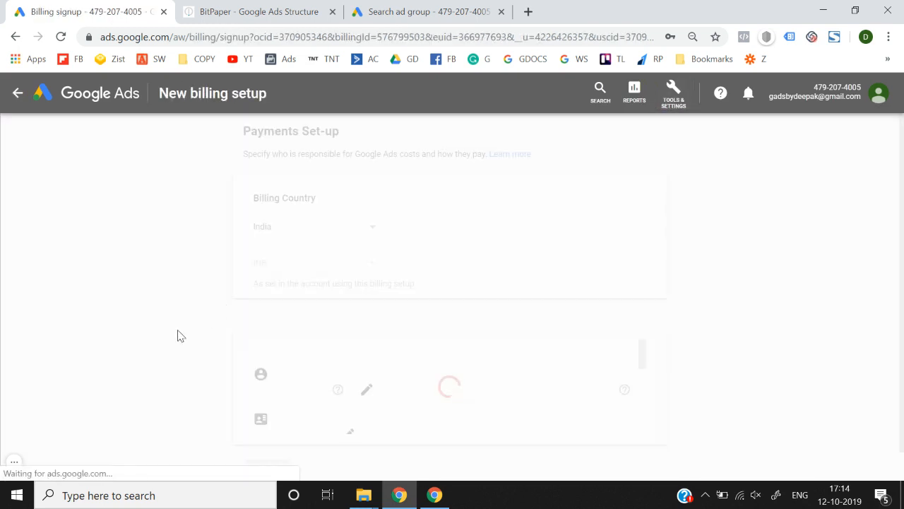
Examine the new billing setup form, covering billing country, customer info, how you pay and payment method.
scroll(178, 336, down, 7)
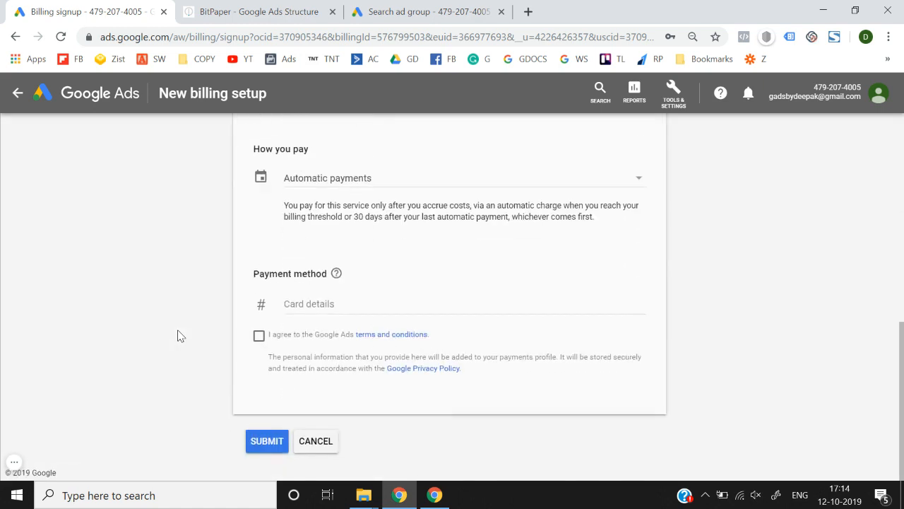
scroll(178, 336, up, 1)
scroll(178, 336, up, 1)
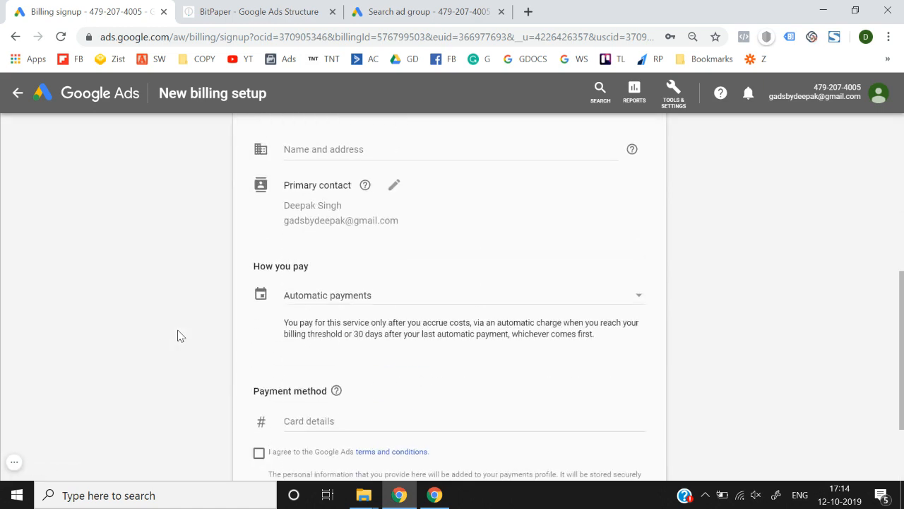
scroll(179, 335, up, 5)
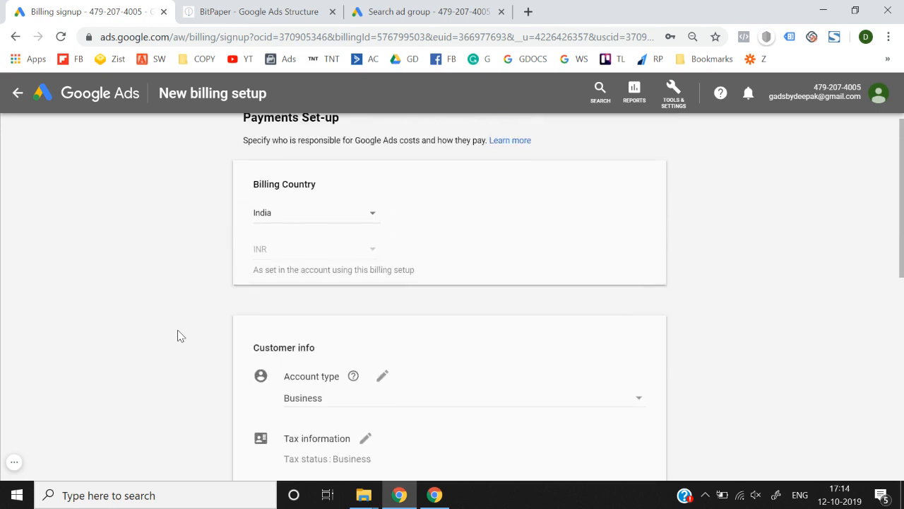
scroll(178, 336, down, 1)
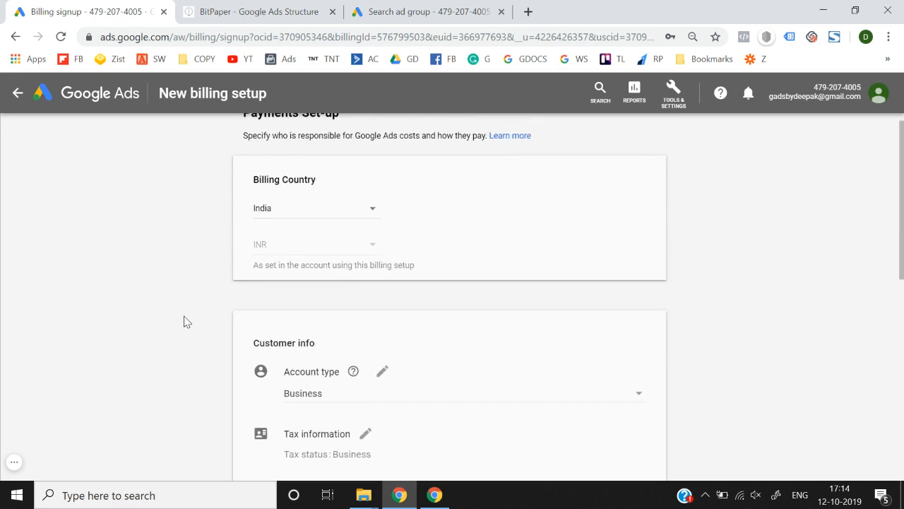
scroll(183, 327, down, 4)
scroll(180, 326, down, 5)
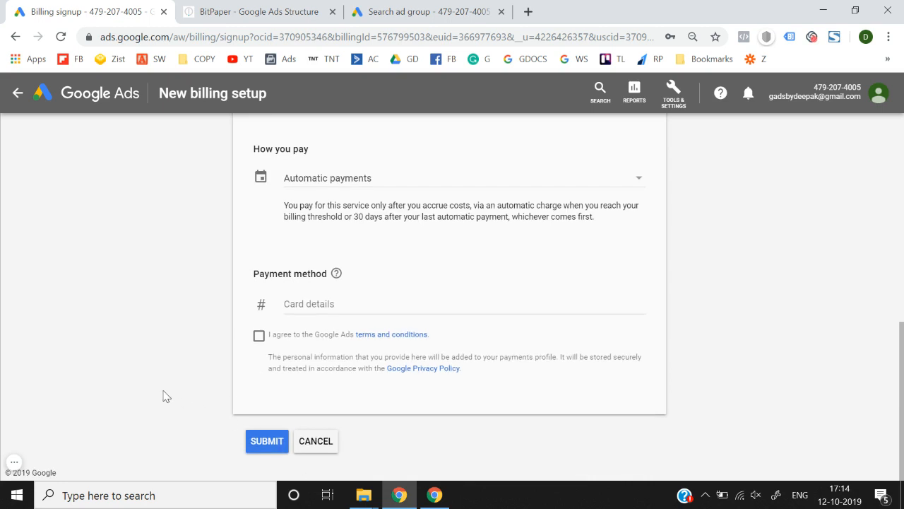
Set the way to pay to Manual payments and try a payment amount of ₹100.
scroll(163, 394, up, 1)
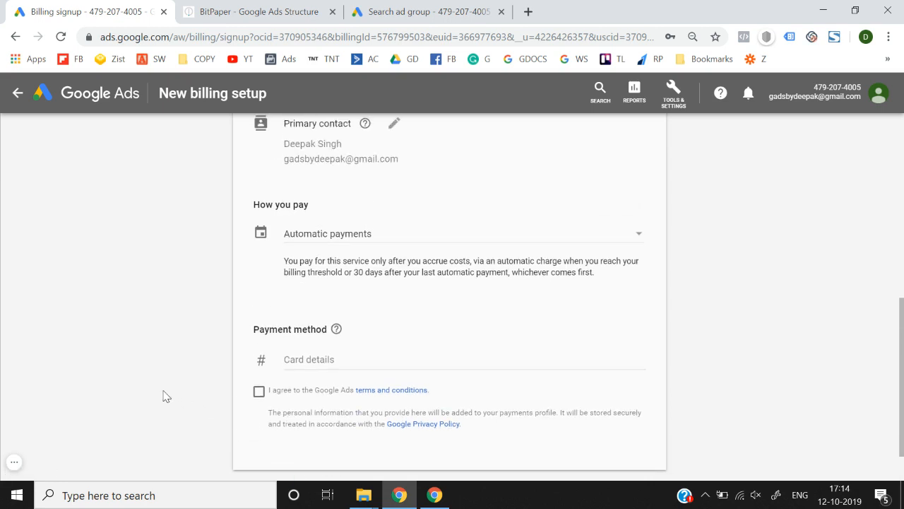
click(323, 240)
click(334, 257)
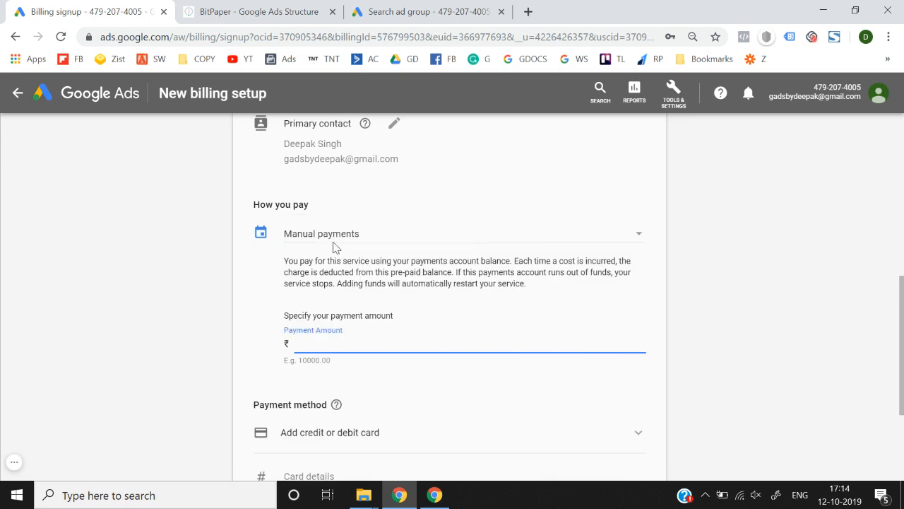
click(328, 239)
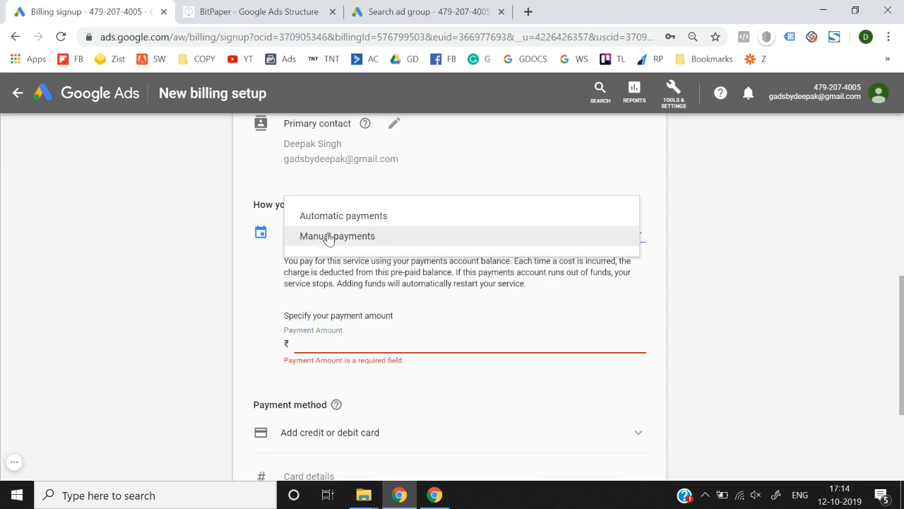
click(328, 239)
click(323, 347)
text(100)
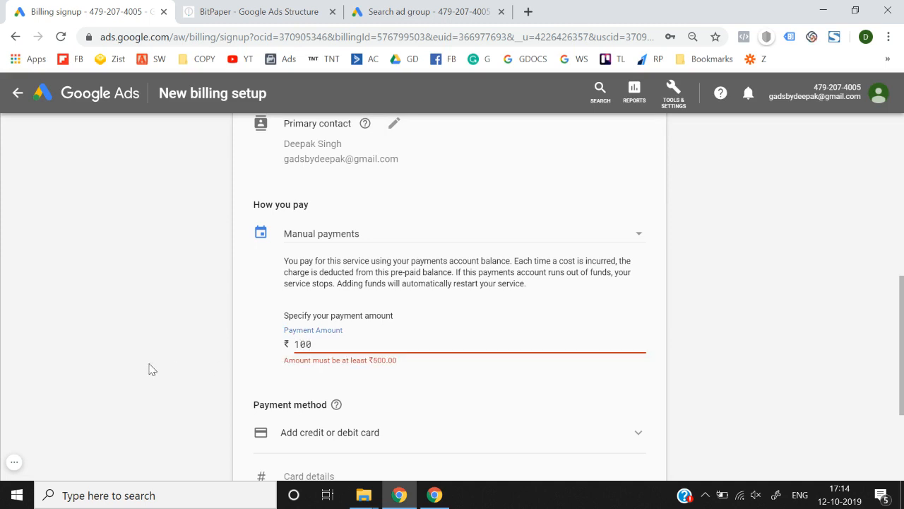
Set the manual payment amount to ₹500.
double_click(331, 347)
text(500)
click(215, 346)
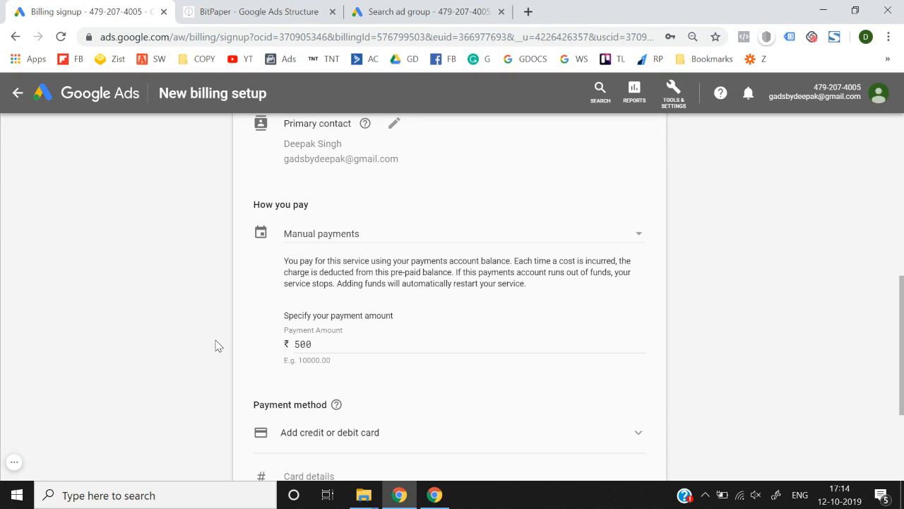
Change the way to pay to Automatic payments and look over the customer info above it.
click(332, 234)
click(337, 221)
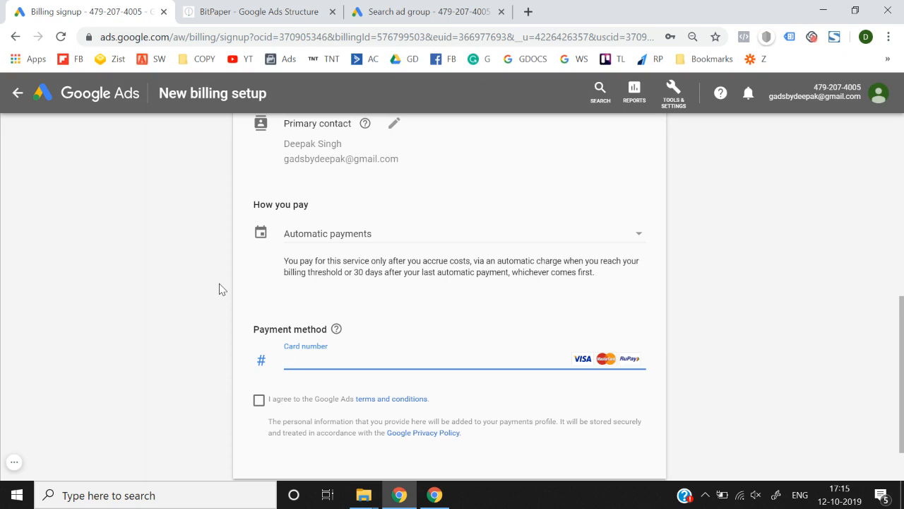
scroll(219, 289, up, 2)
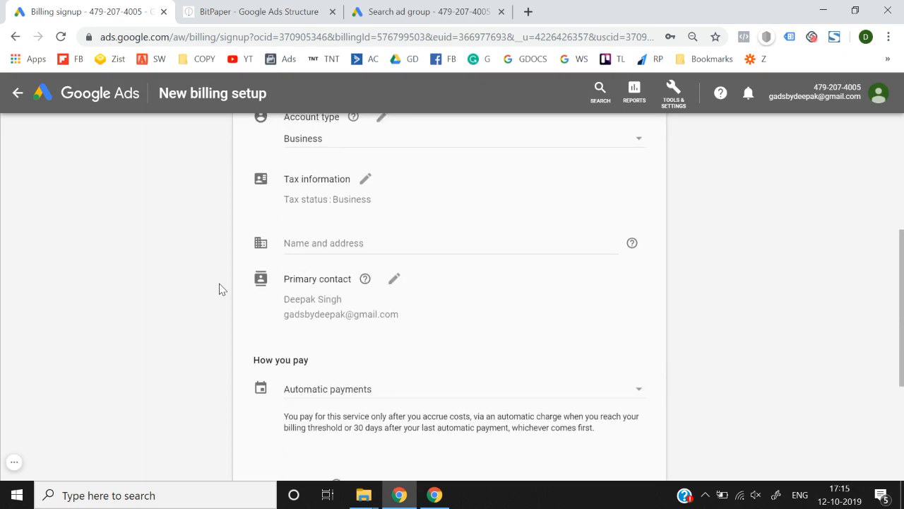
scroll(221, 289, down, 2)
Set the way to pay back to Manual payments and check the payment method and customer info sections.
click(358, 233)
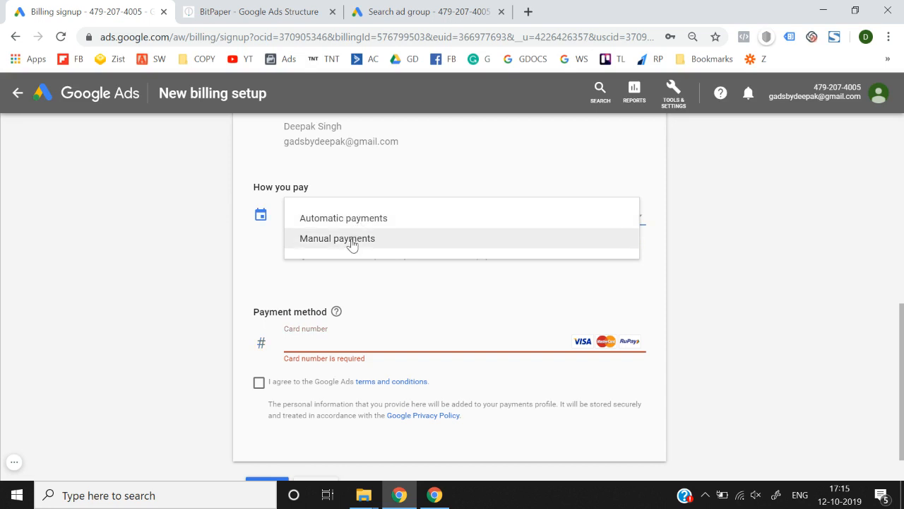
click(352, 244)
scroll(222, 347, down, 2)
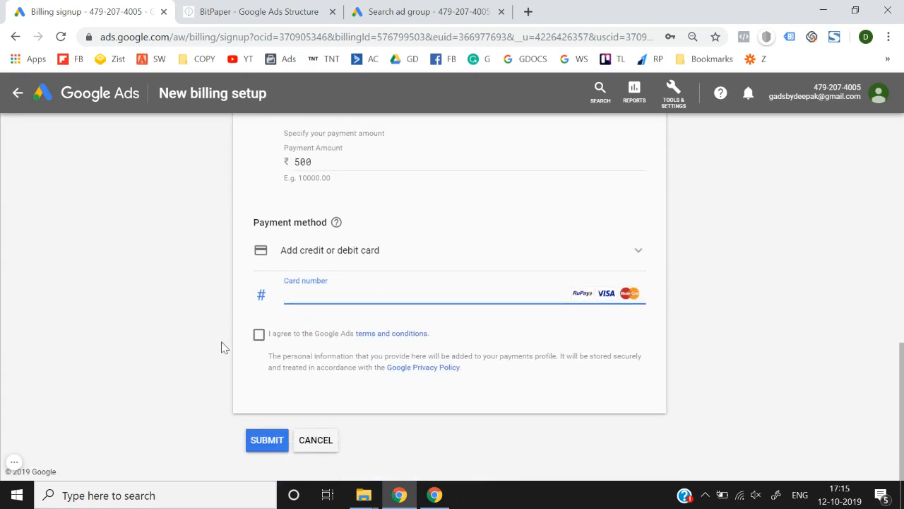
scroll(221, 342, up, 9)
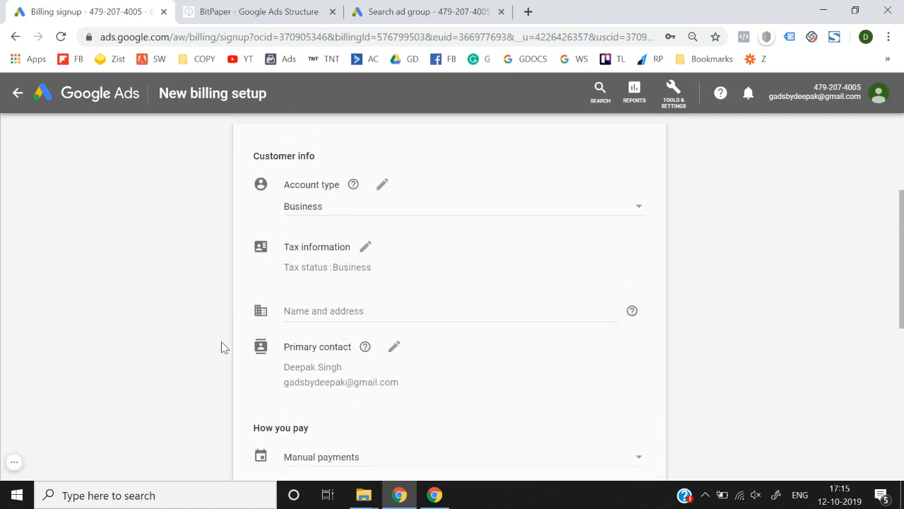
Review the customer info, payment amount and payment method sections, and leave the billing setup for the campaigns overview.
scroll(221, 342, down, 4)
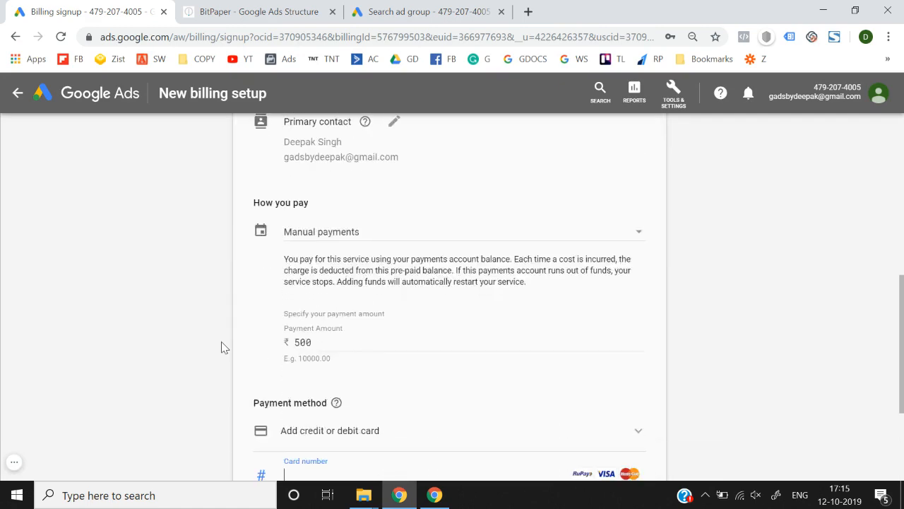
scroll(221, 342, down, 2)
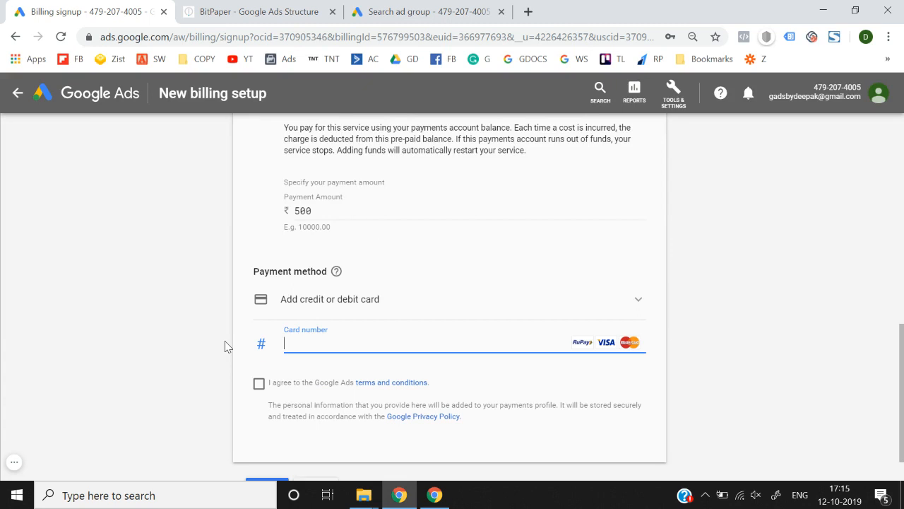
scroll(225, 341, down, 1)
scroll(225, 341, up, 10)
scroll(224, 340, down, 2)
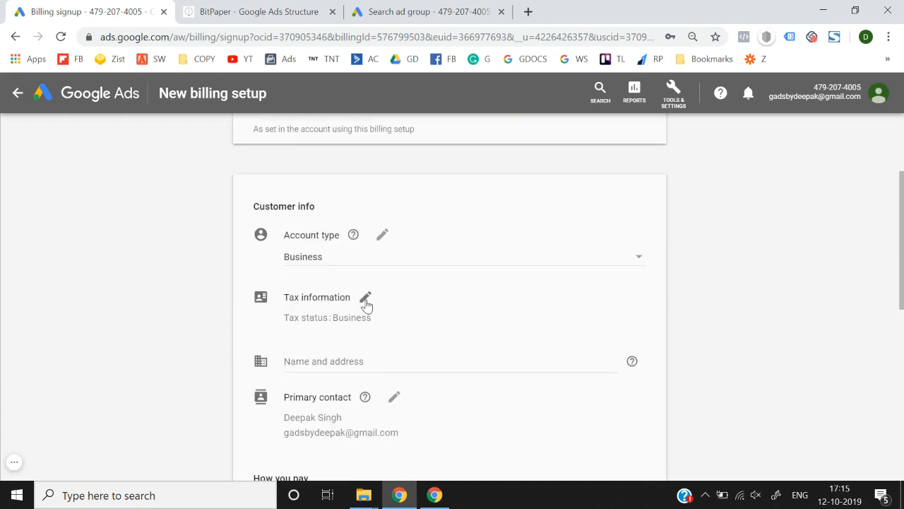
scroll(201, 314, down, 2)
scroll(201, 316, down, 2)
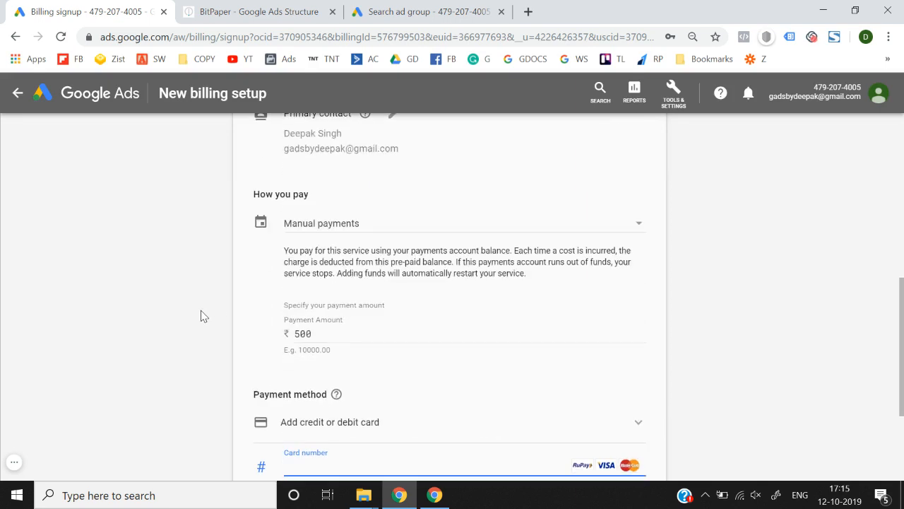
scroll(202, 316, up, 6)
click(19, 92)
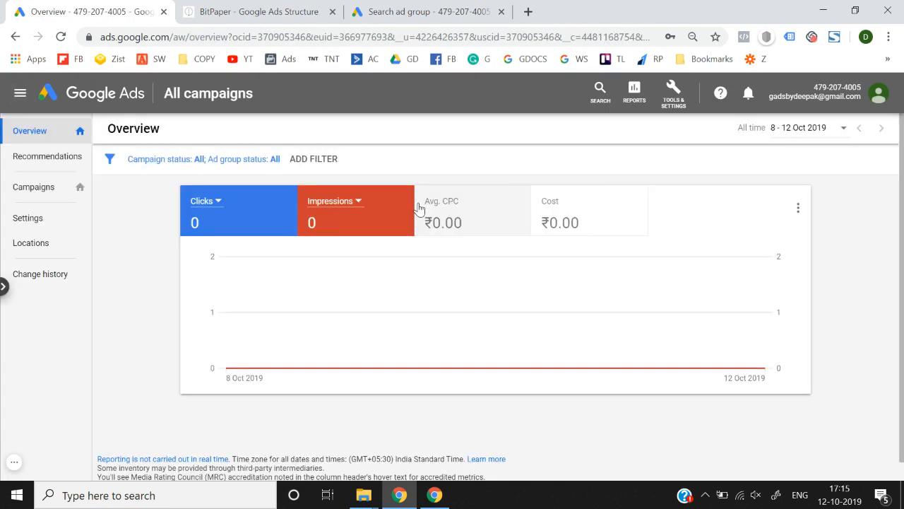
Reopen the billing summary and look over the payments set-up form from the billing country down to the terms and conditions.
click(673, 92)
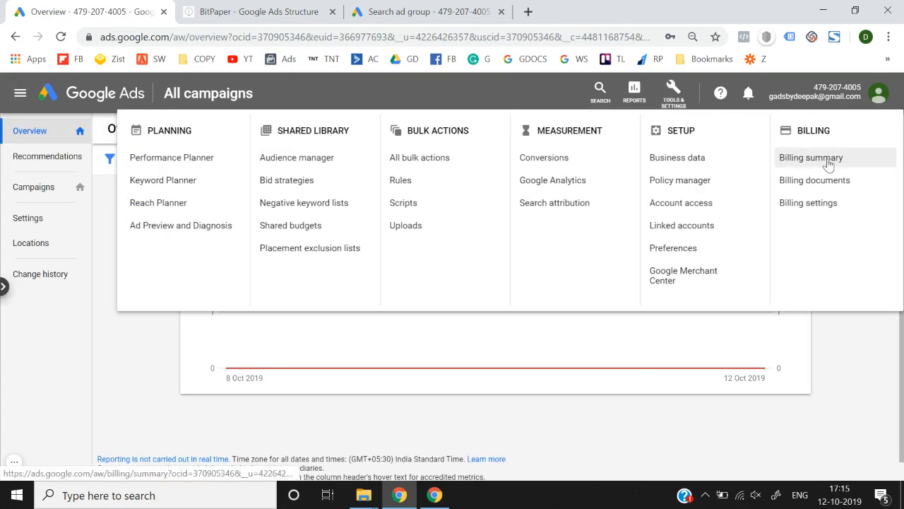
click(828, 165)
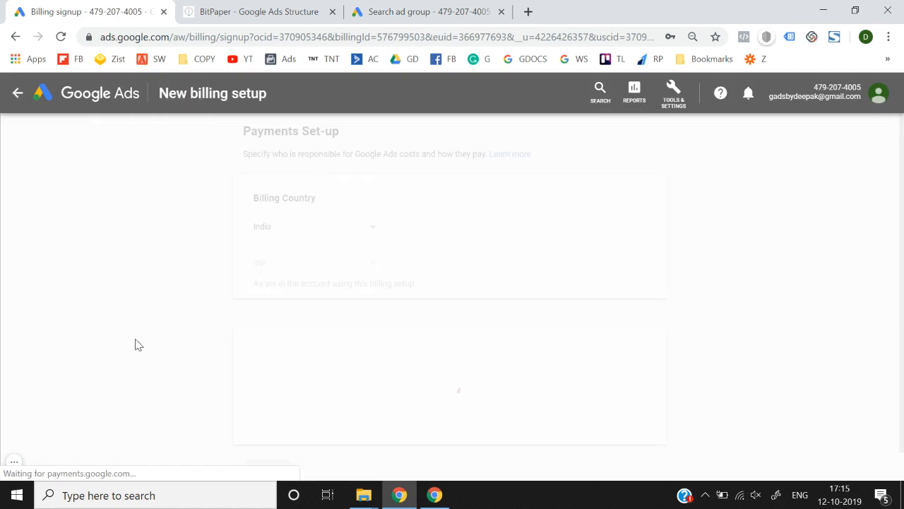
scroll(138, 344, down, 6)
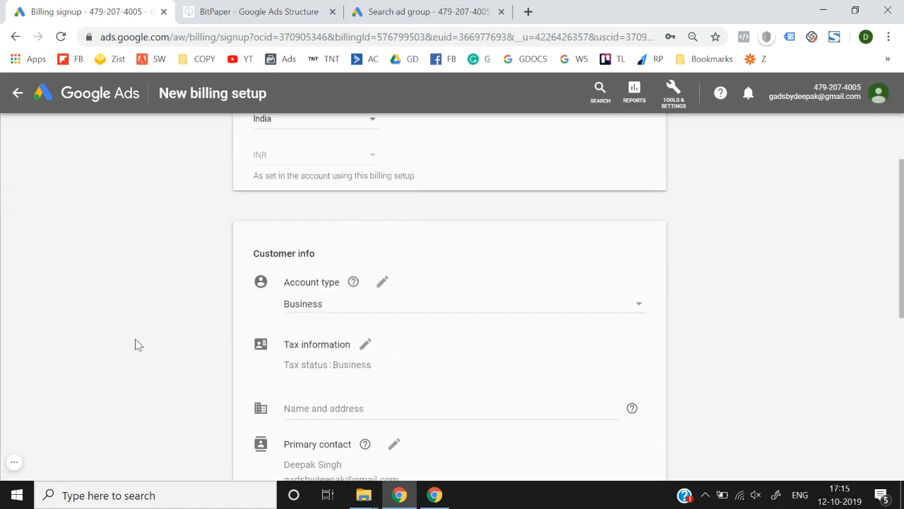
scroll(138, 345, down, 1)
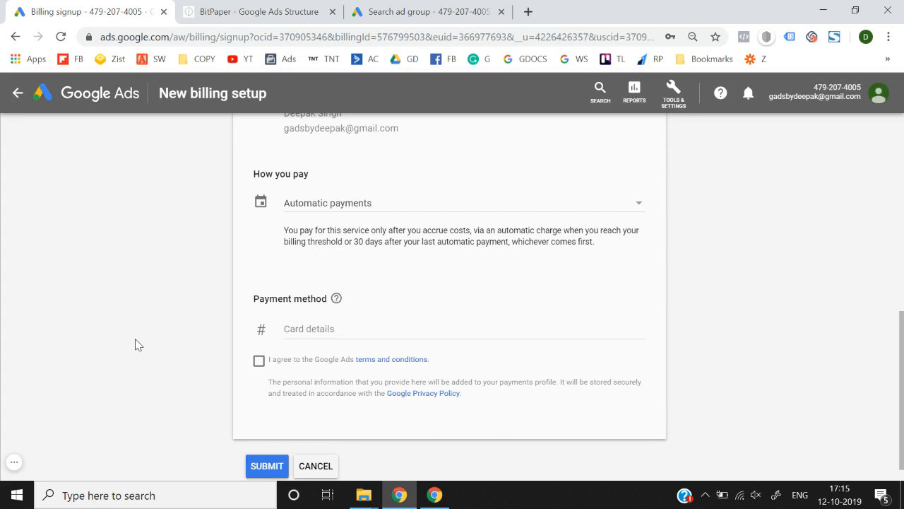
scroll(135, 344, up, 1)
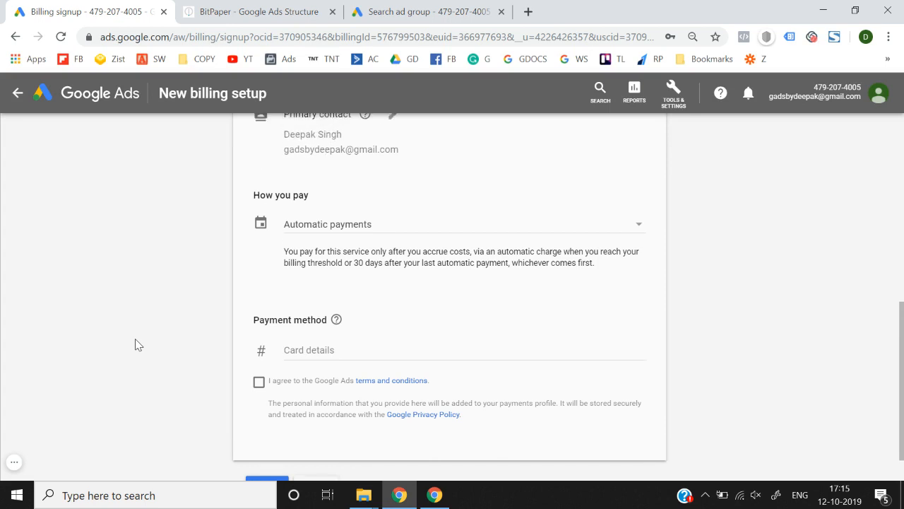
scroll(135, 344, up, 6)
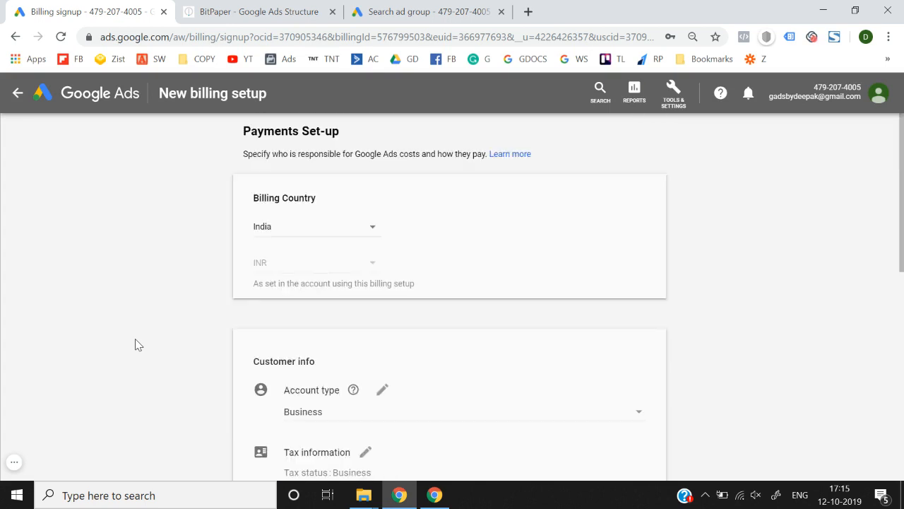
scroll(135, 344, down, 4)
scroll(135, 344, up, 4)
scroll(201, 303, down, 2)
Set the account type to Individual, check the fields it requires, and compare it with Business before returning to Individual.
click(380, 246)
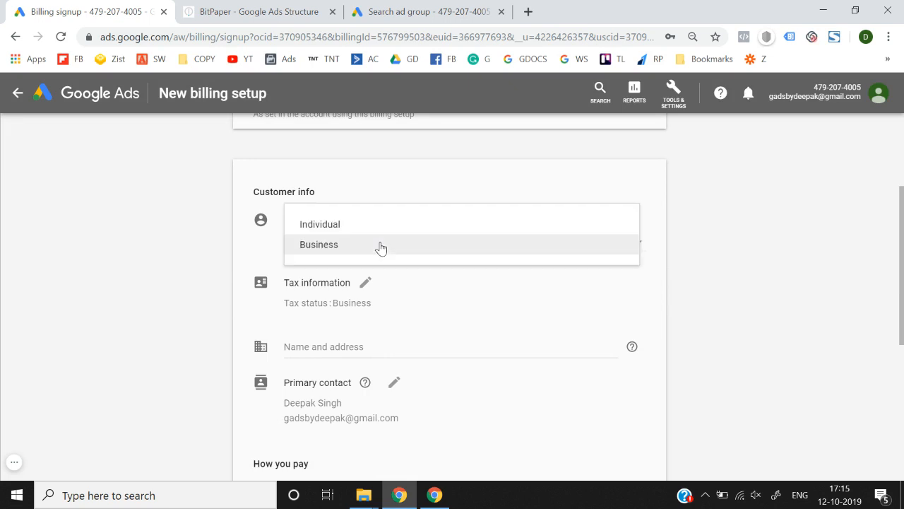
click(365, 226)
scroll(182, 285, down, 4)
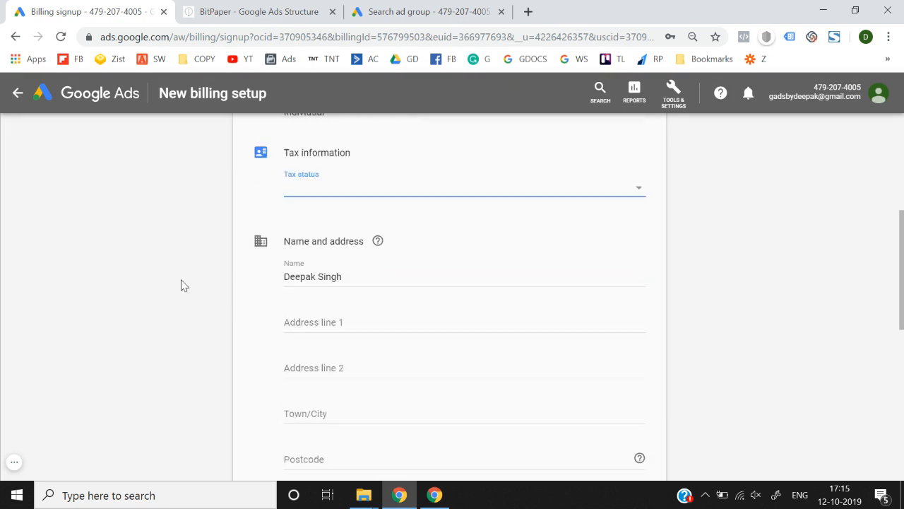
scroll(182, 284, down, 4)
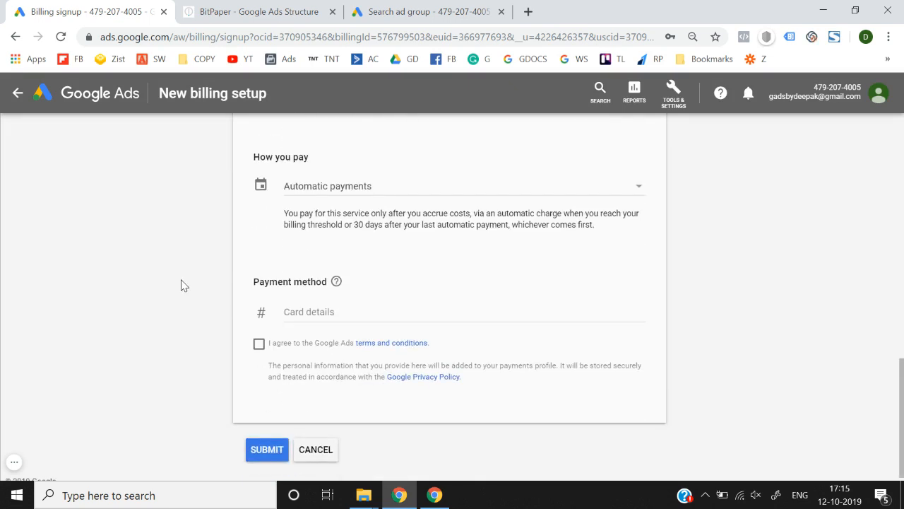
scroll(182, 285, up, 8)
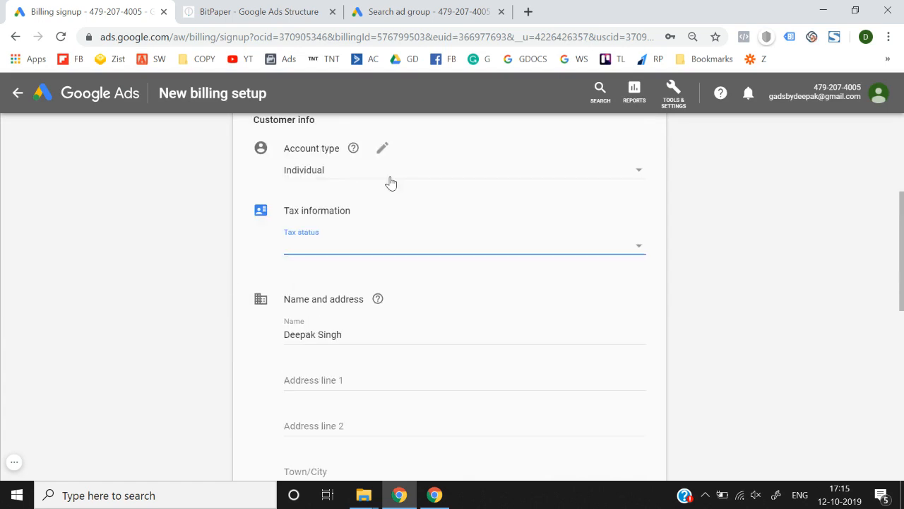
click(369, 173)
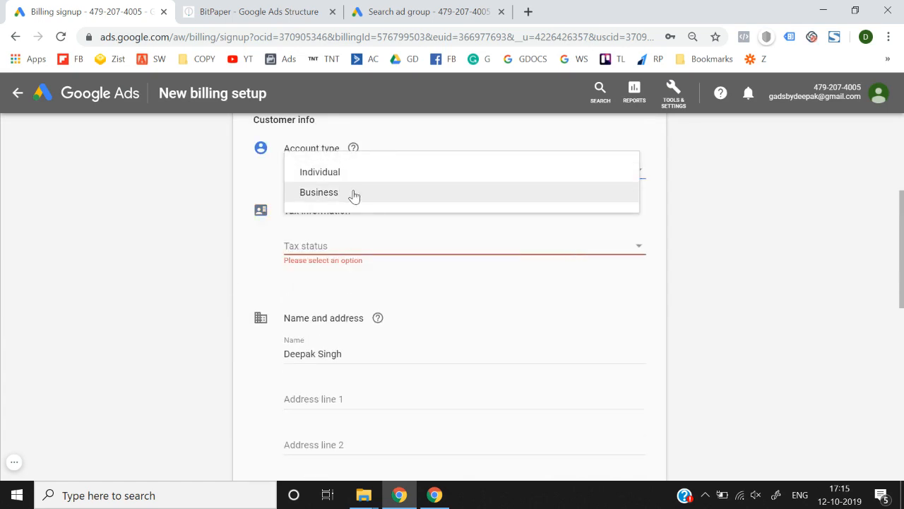
click(354, 196)
click(333, 184)
click(337, 165)
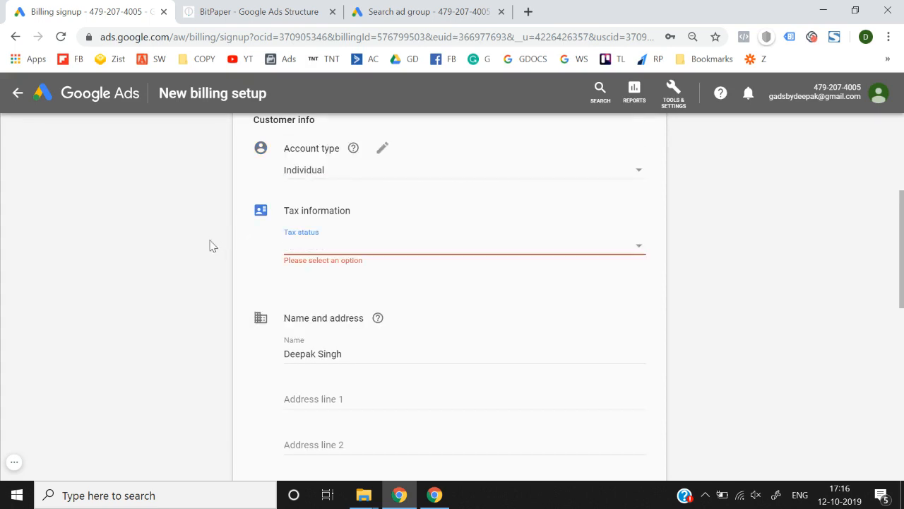
Compare the two individual tax statuses, choose Registered individual, and open the entry for a GST identification number.
click(314, 232)
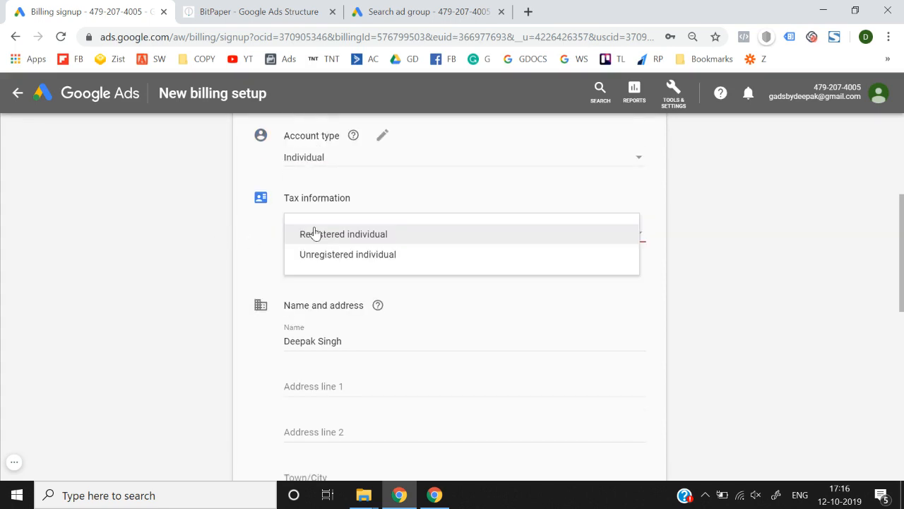
click(351, 236)
click(332, 244)
click(329, 260)
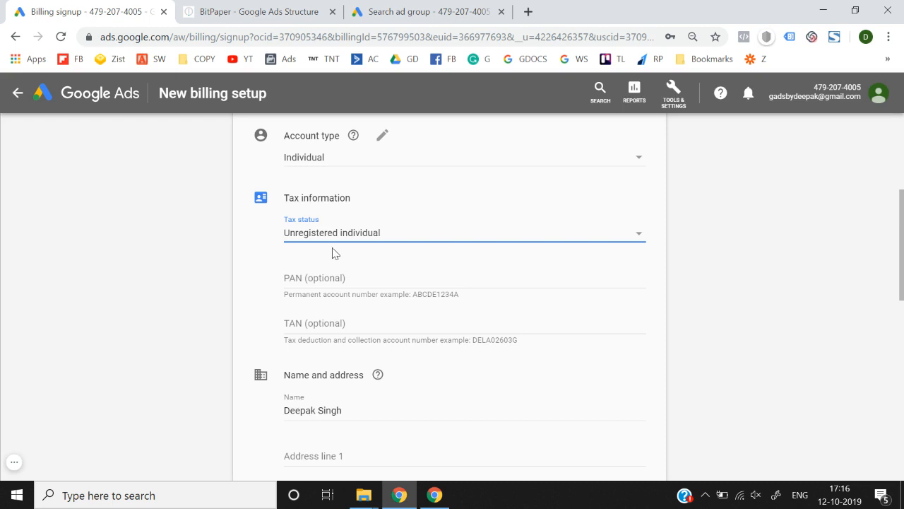
click(337, 242)
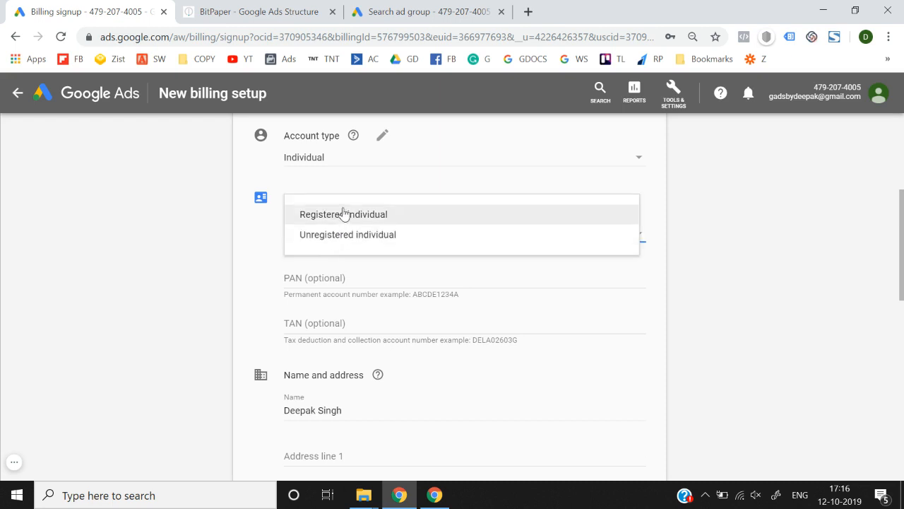
click(343, 214)
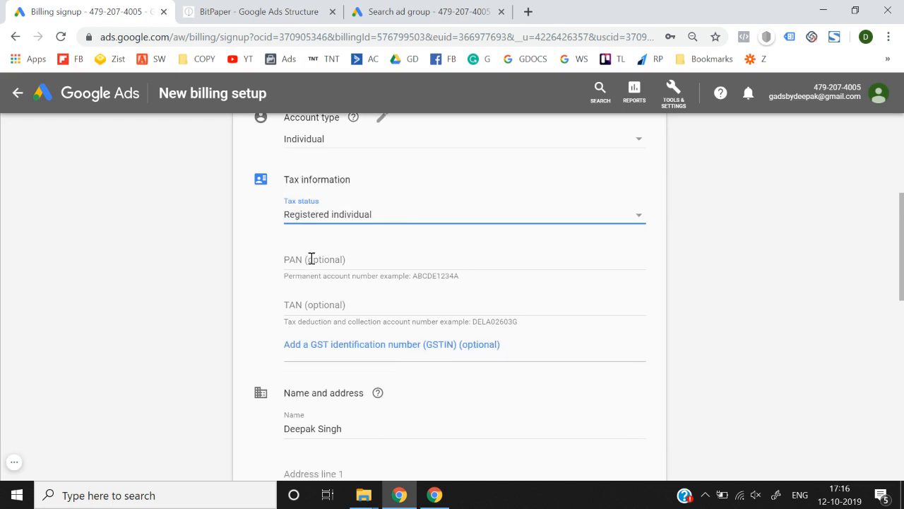
click(319, 354)
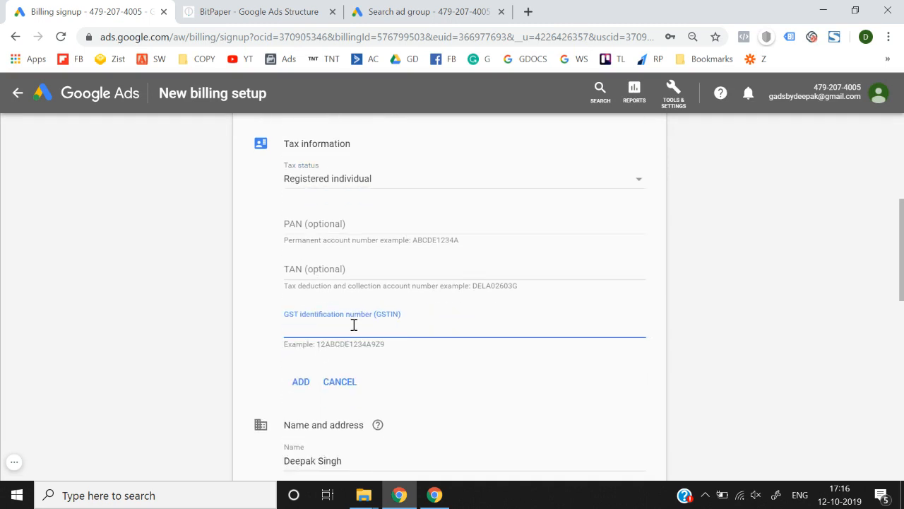
Compare the payment options under How you pay and set the way to pay to Manual payments.
scroll(353, 325, down, 5)
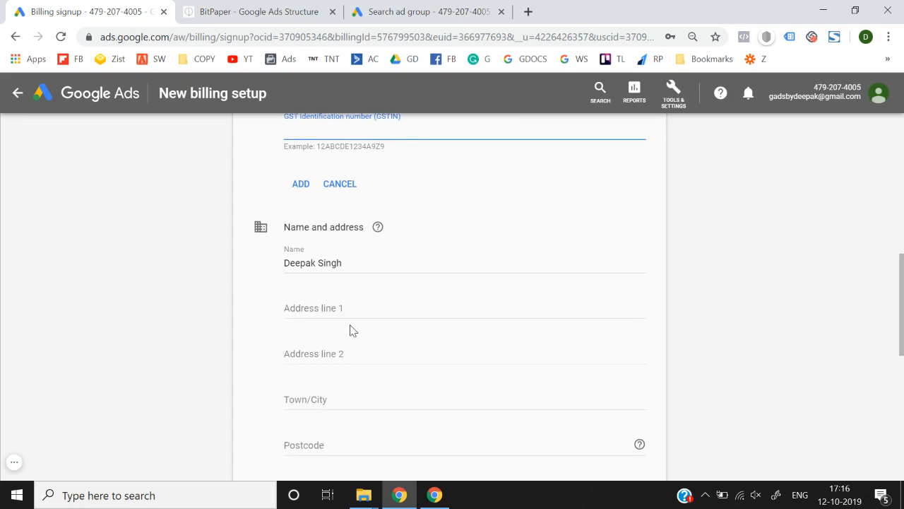
scroll(352, 325, down, 3)
click(410, 257)
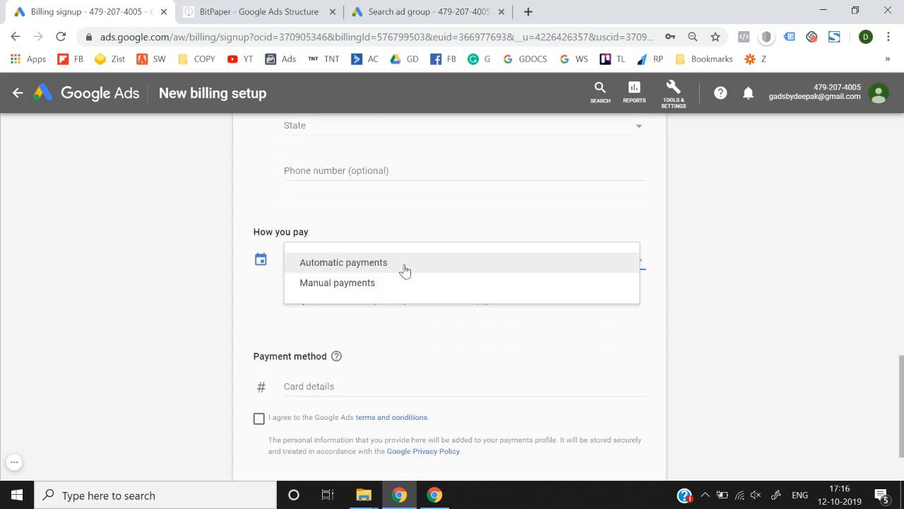
click(405, 265)
click(404, 269)
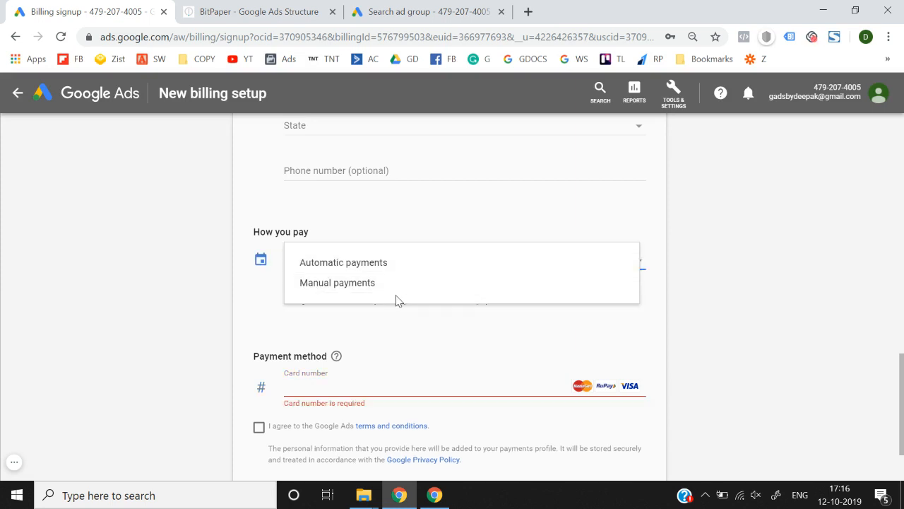
click(399, 286)
Look over the payment amount, payment method, tax and address fields, and leave the billing setup without submitting it.
scroll(154, 355, down, 3)
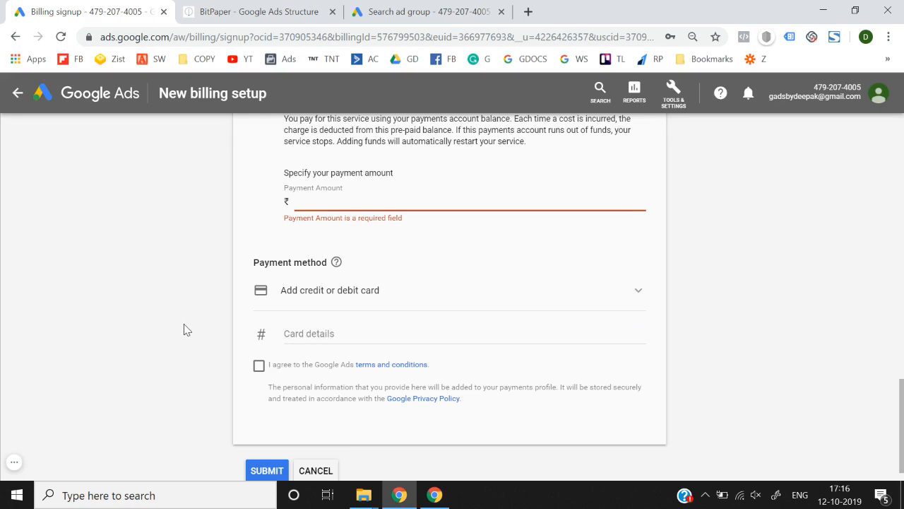
scroll(184, 330, up, 6)
scroll(184, 330, down, 7)
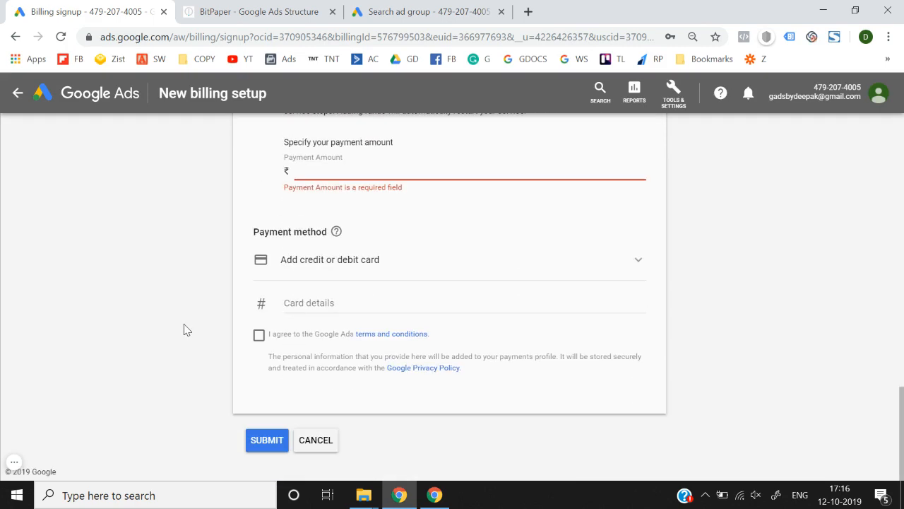
scroll(184, 329, up, 1)
scroll(184, 330, up, 10)
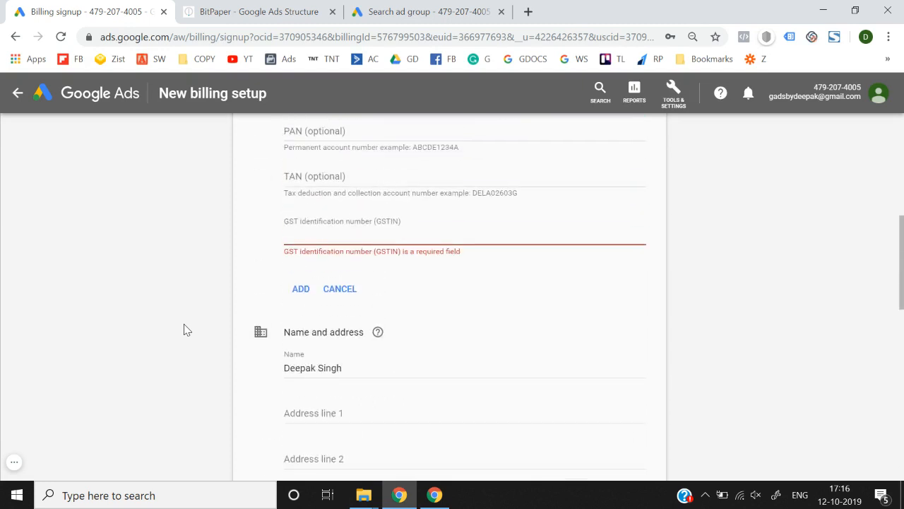
click(19, 94)
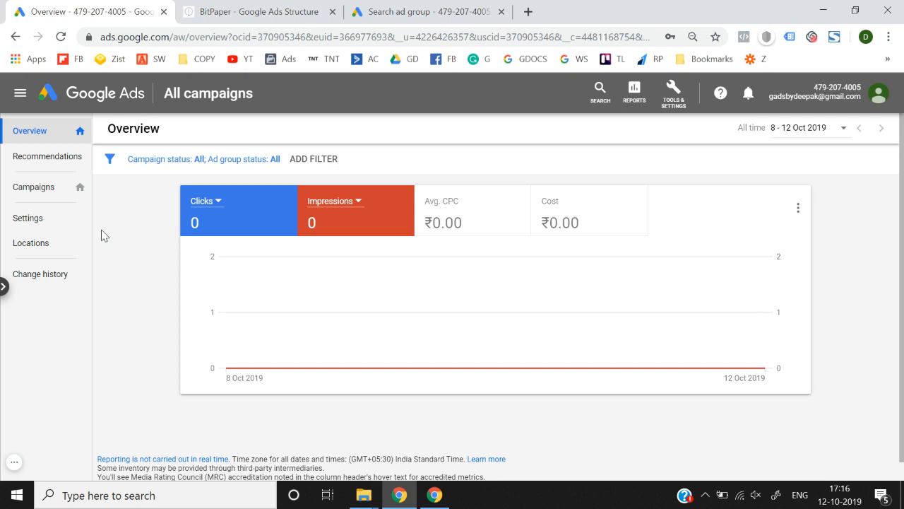
Switch to the BitPaper whiteboard to consult the 1000 and 100% sketch on page 3, and return to Google Ads.
click(247, 11)
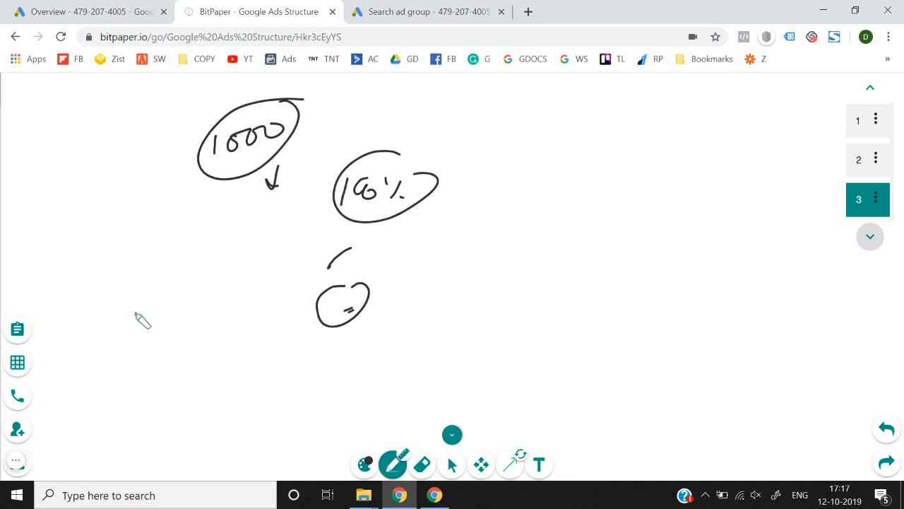
click(126, 11)
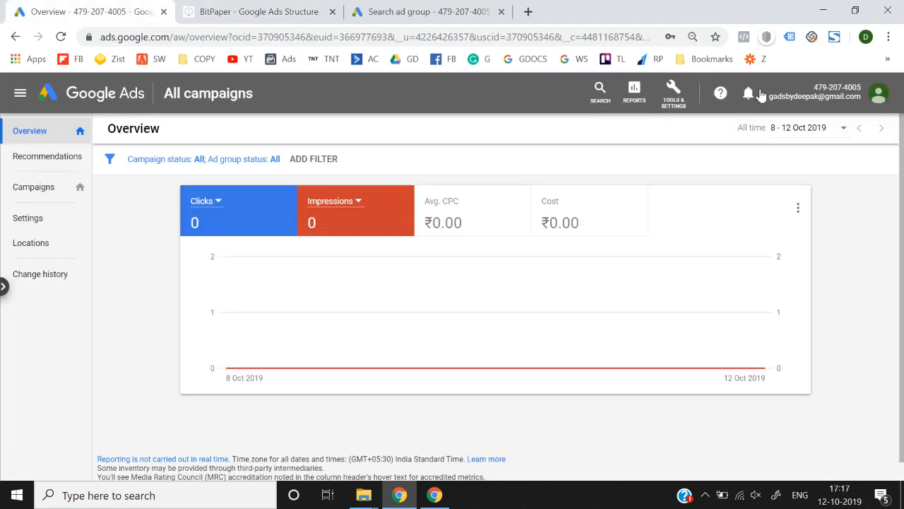
Open the billing settings, look over the payments set-up form, and return to the campaigns overview.
click(668, 104)
click(843, 203)
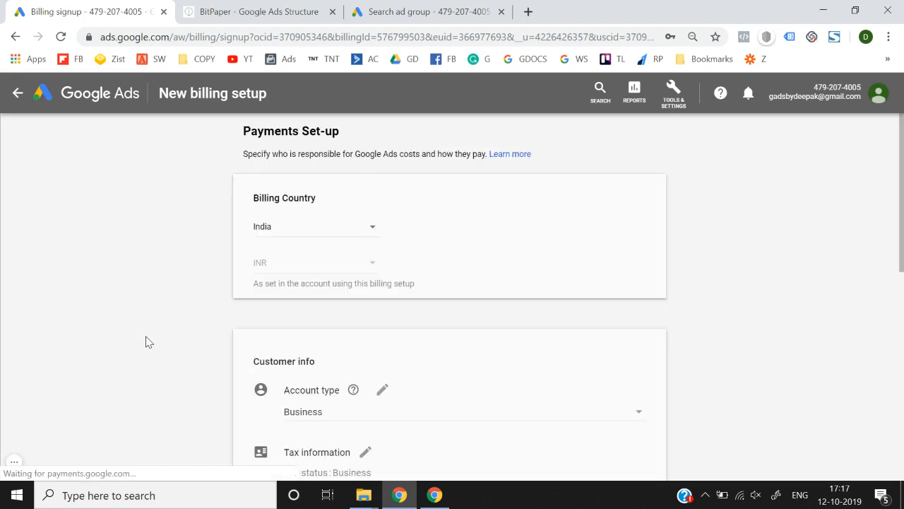
scroll(148, 341, down, 7)
scroll(149, 342, up, 7)
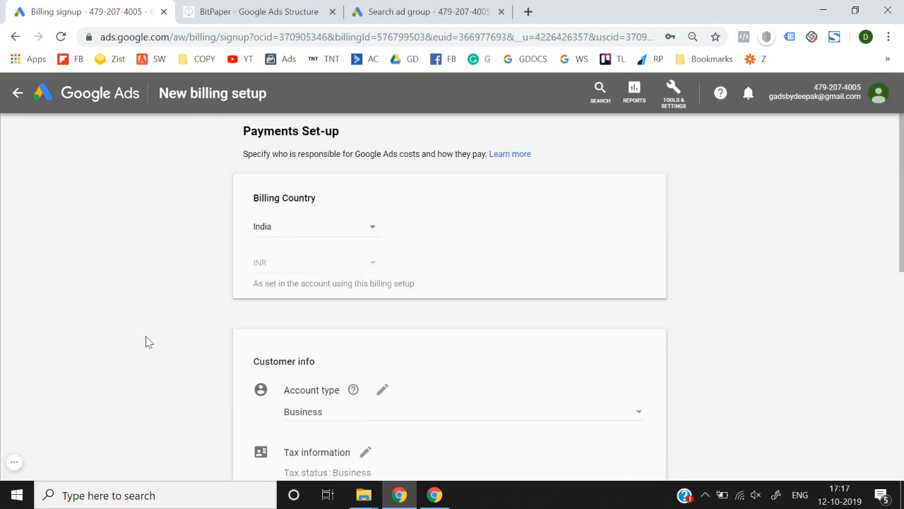
click(18, 99)
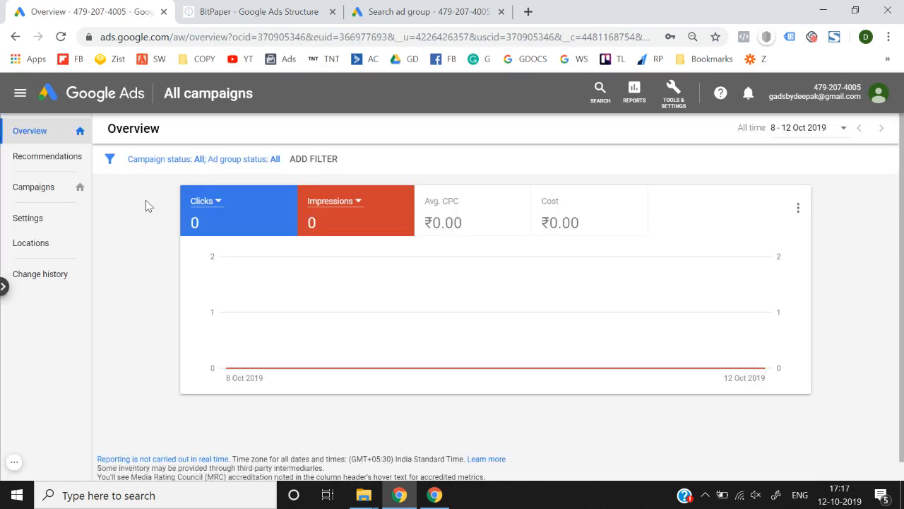
click(14, 461)
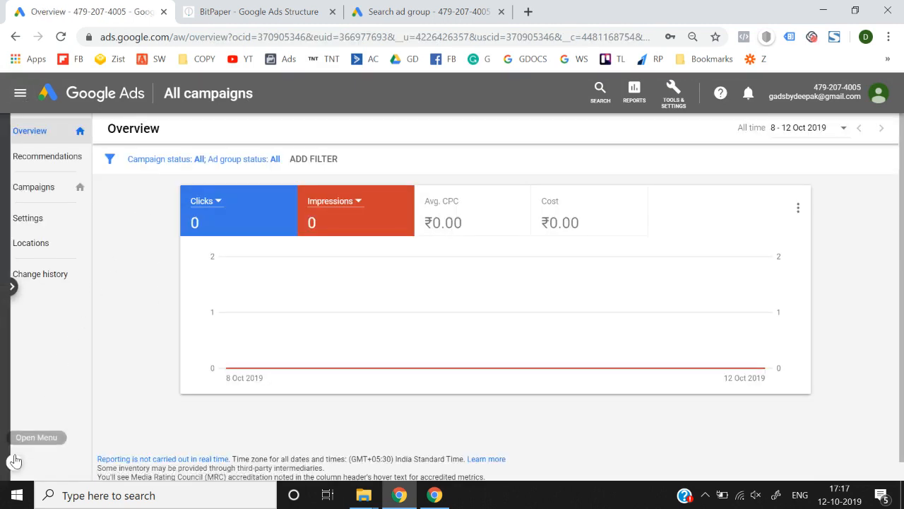